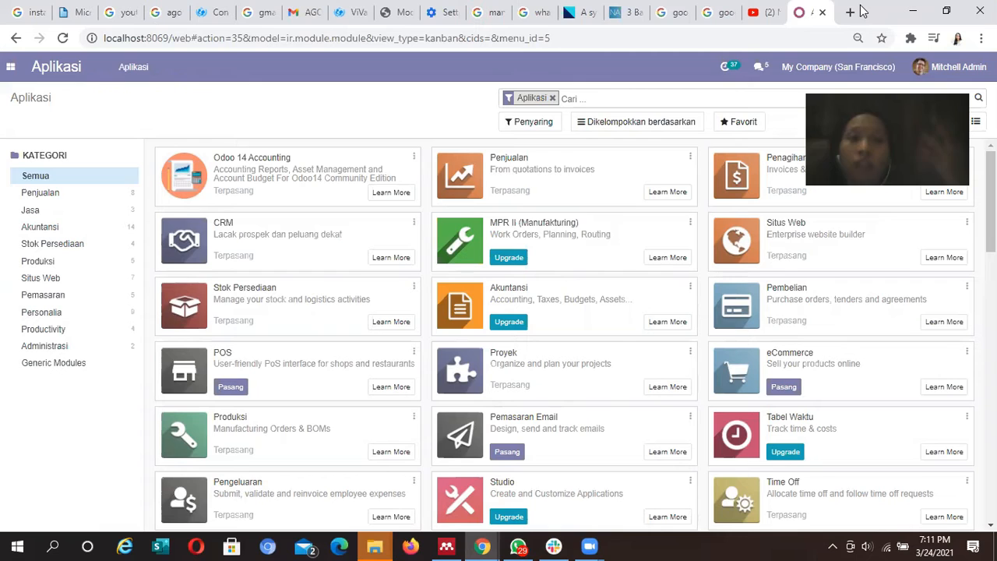
Step: Open the production order list in the Produksi module
click(10, 68)
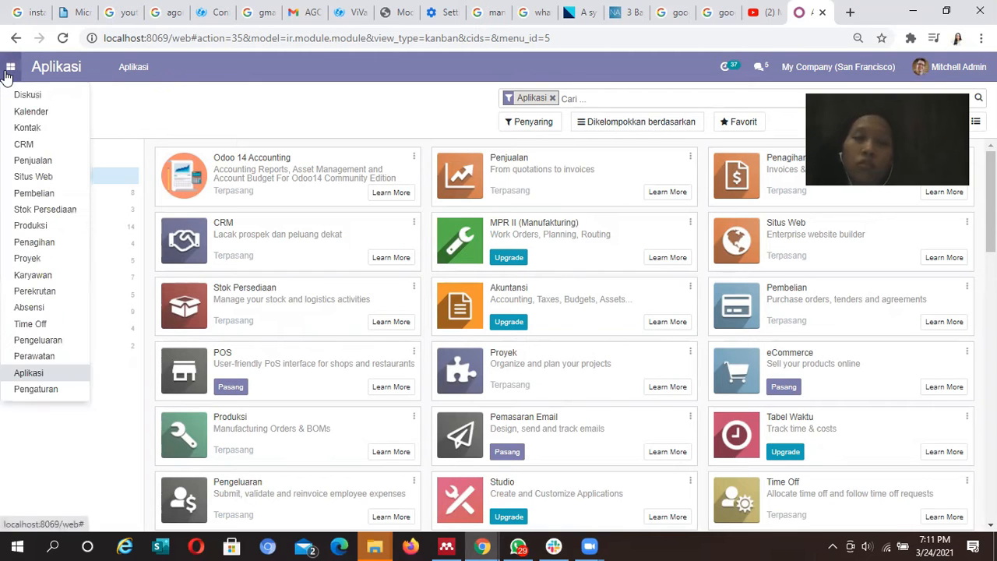
click(48, 227)
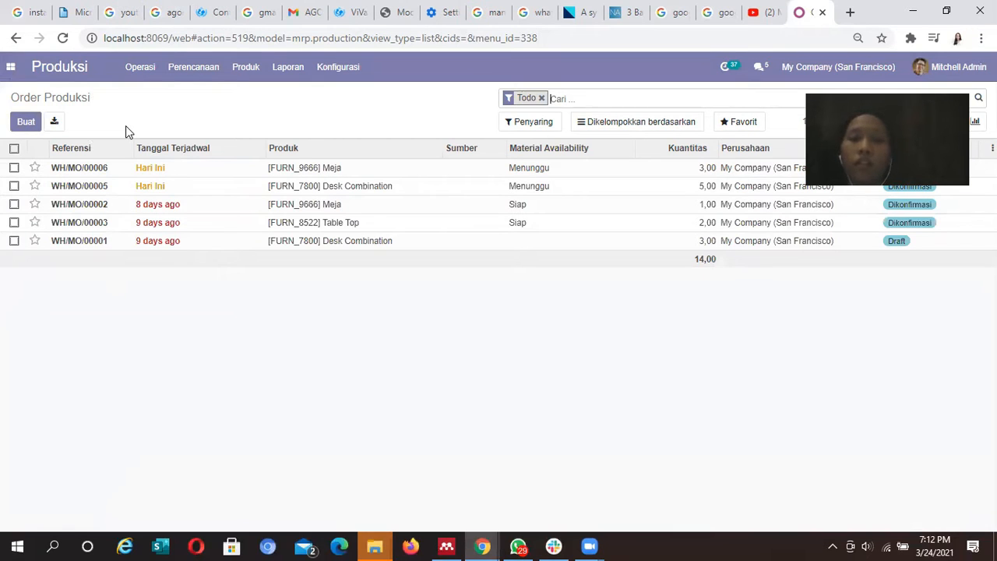
click(21, 124)
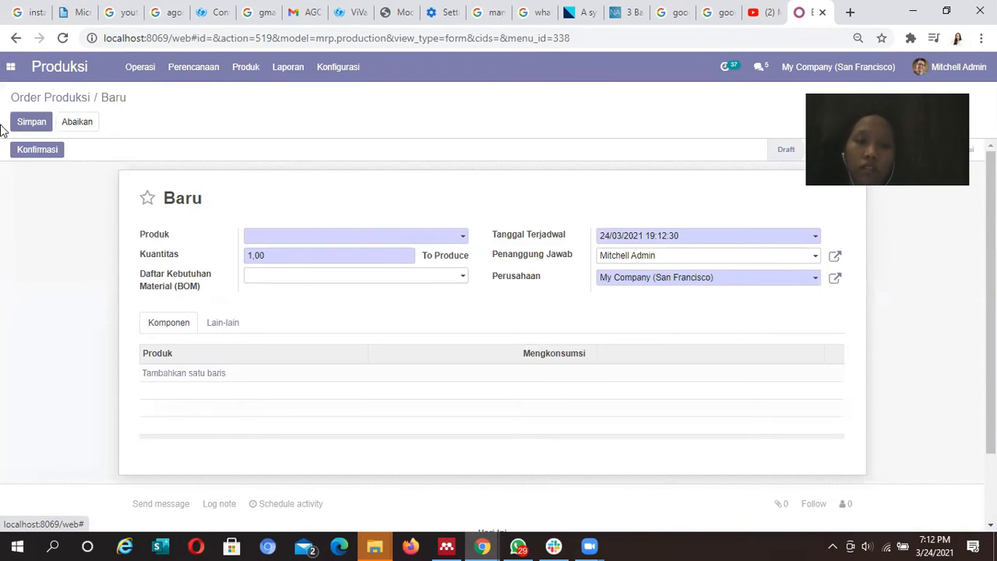
click(16, 37)
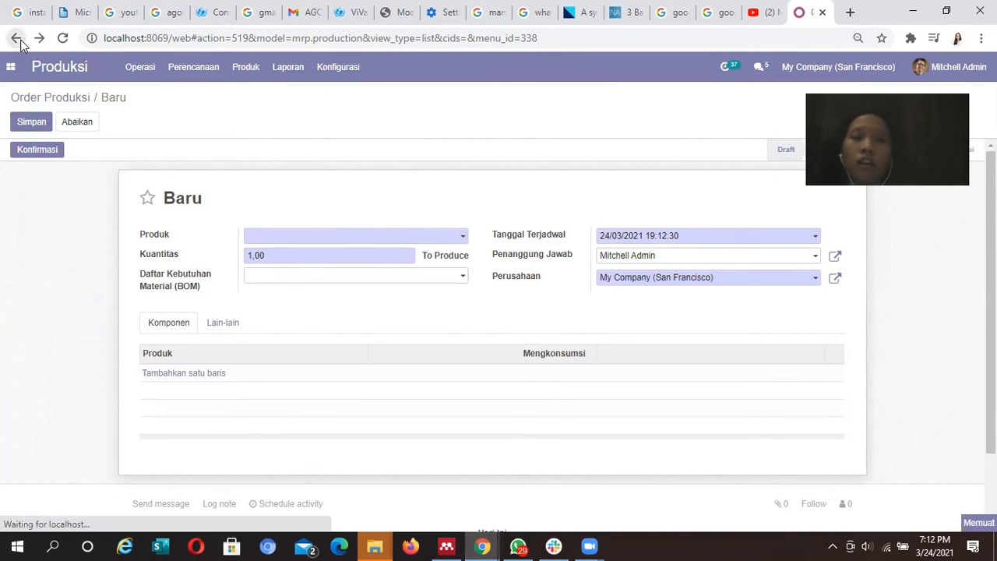
Step: Open the bill of materials for [FURN_8621] Plastic Laminate and review its components
click(250, 66)
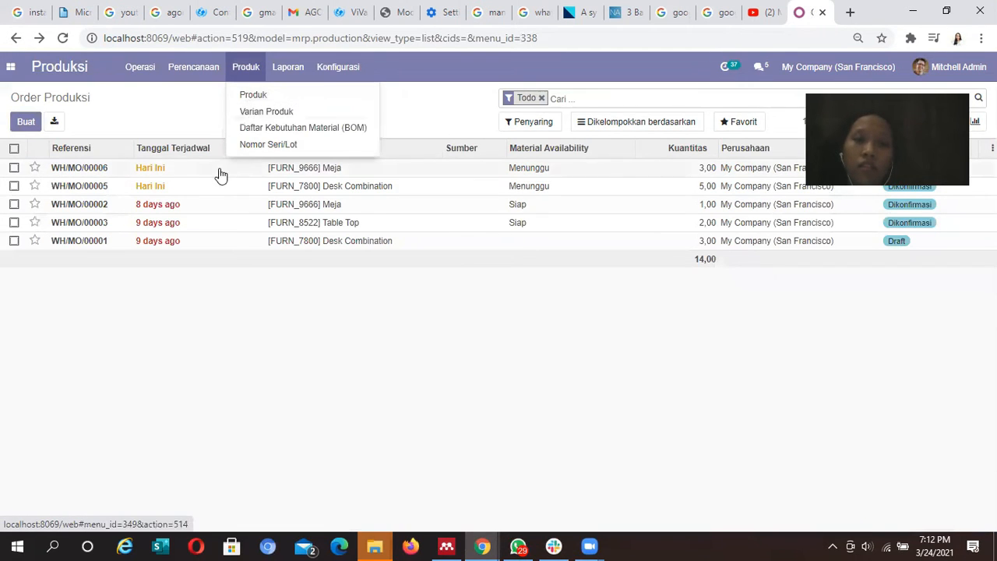
click(354, 133)
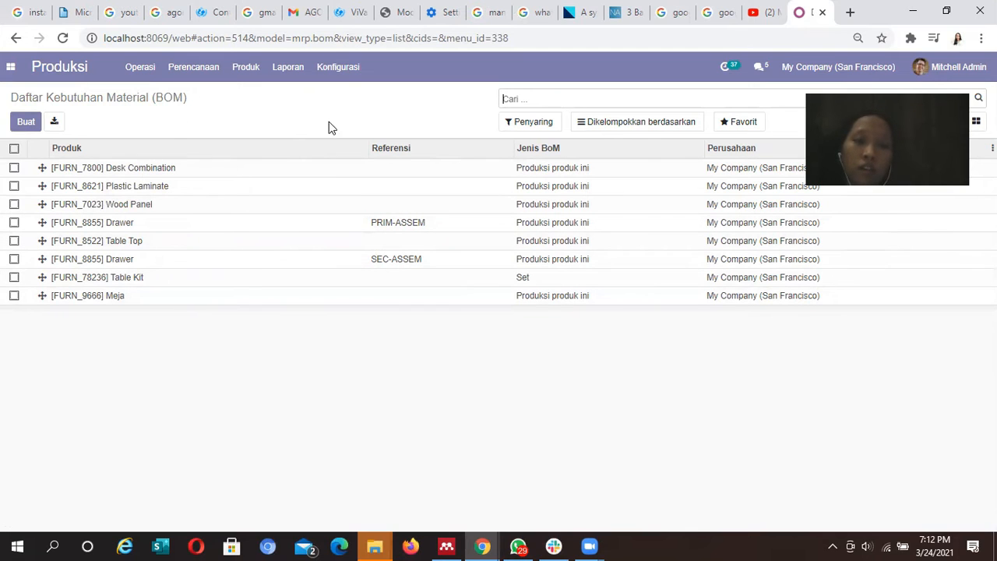
click(403, 191)
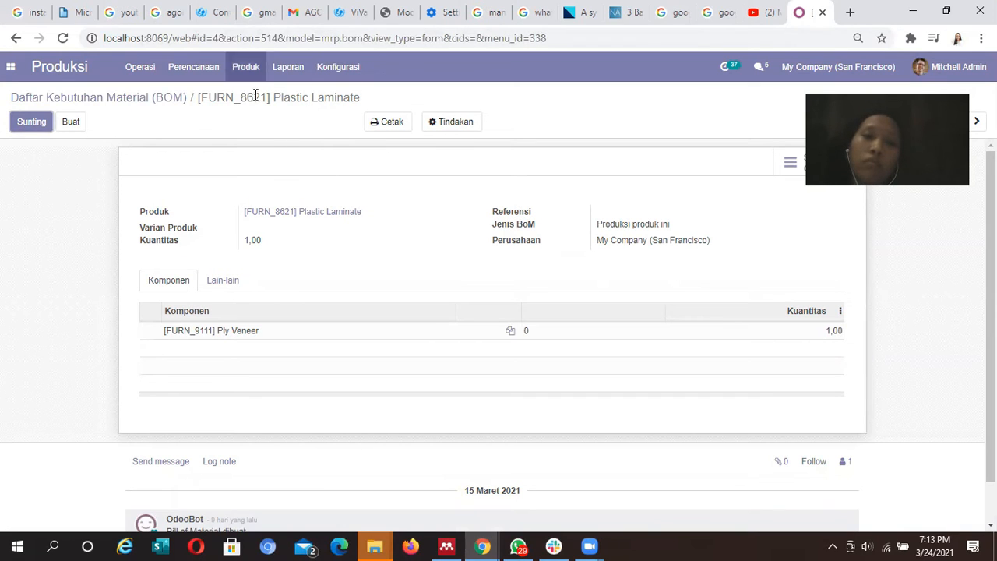
click(11, 69)
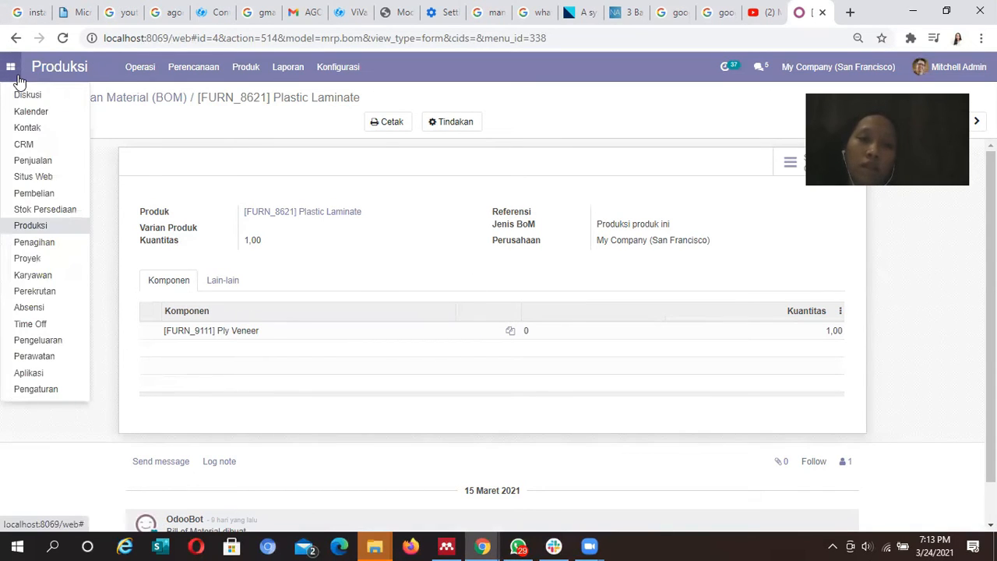
Step: Start a new production order from the Order Produksi list
click(130, 66)
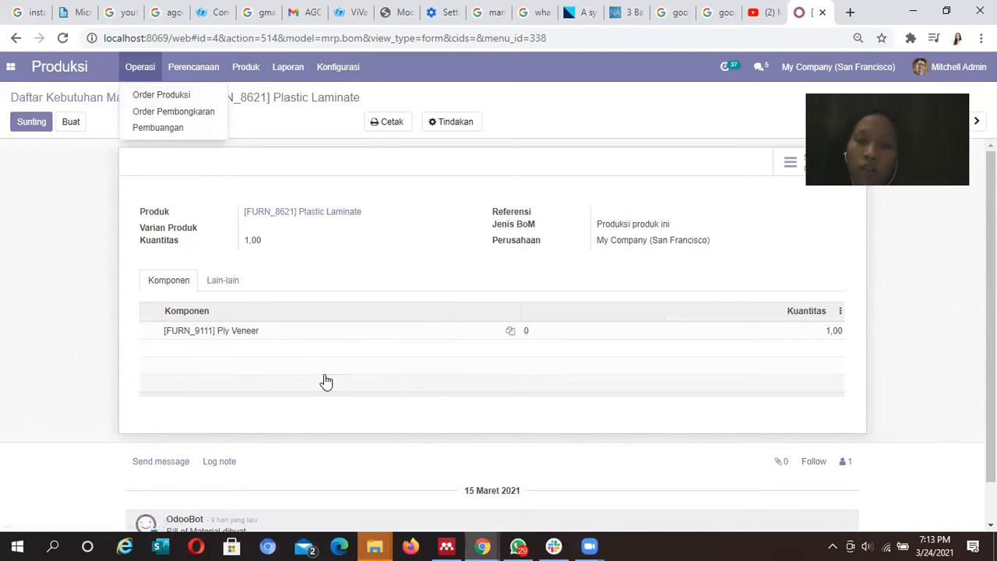
mouse_move(165, 81)
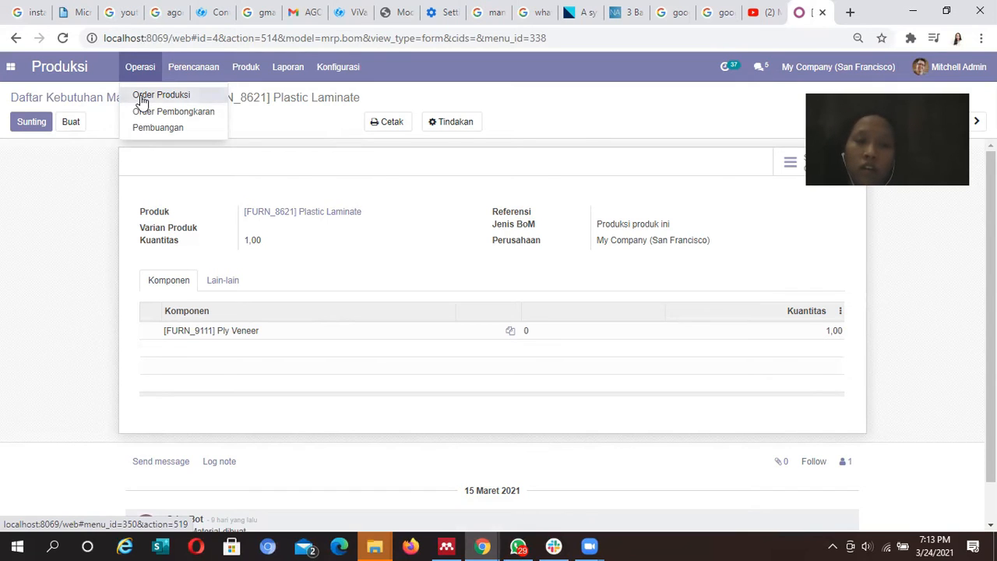
click(142, 99)
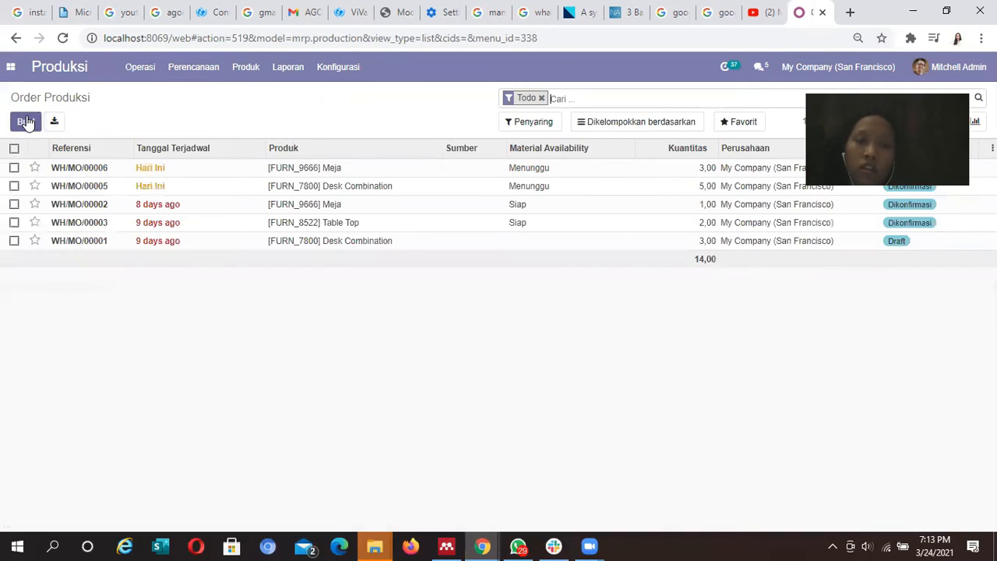
click(243, 68)
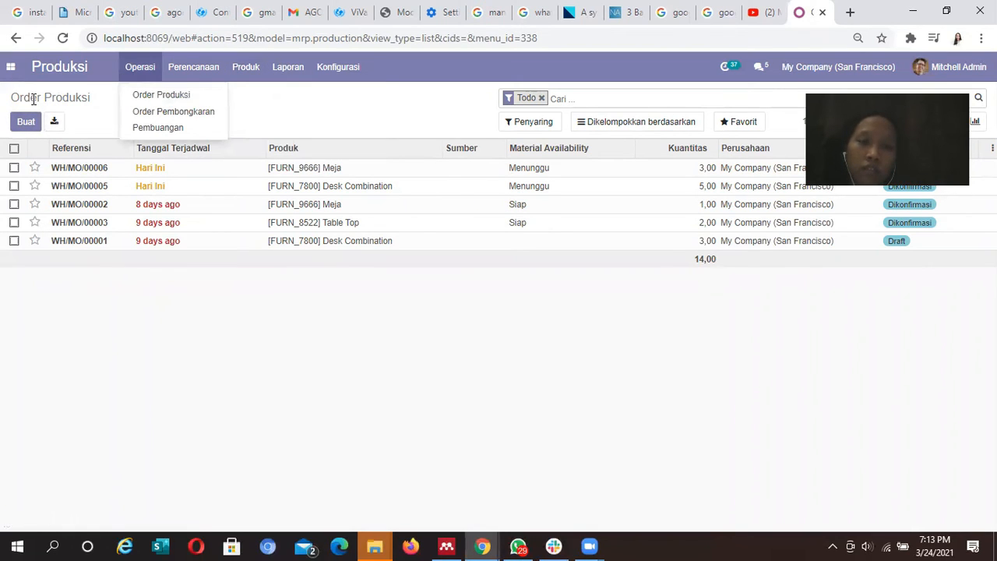
click(25, 121)
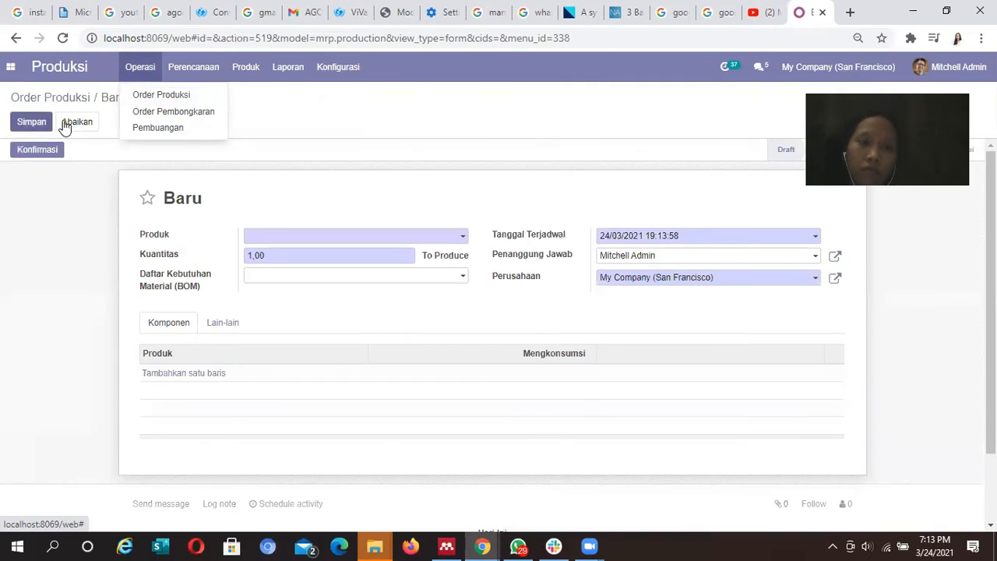
Step: Set the new production order's product to [FURN_8621] Plastic Laminate
click(256, 135)
click(272, 236)
text(pla)
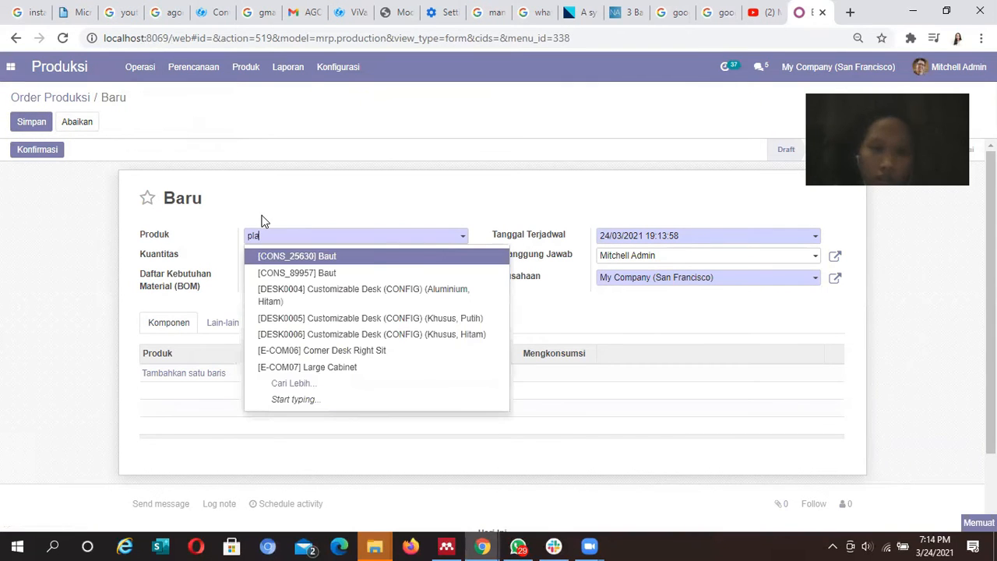
key(Down)
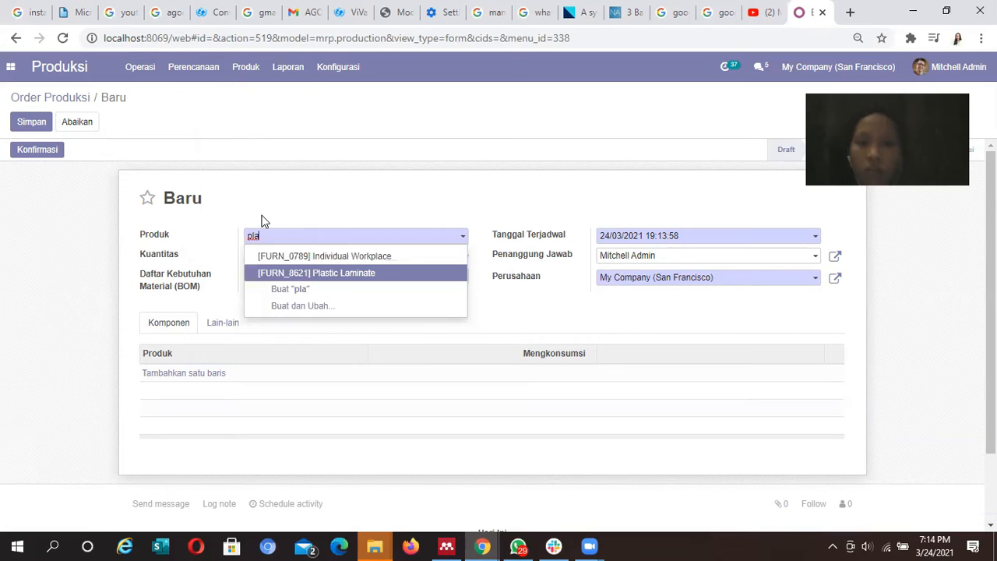
key(Return)
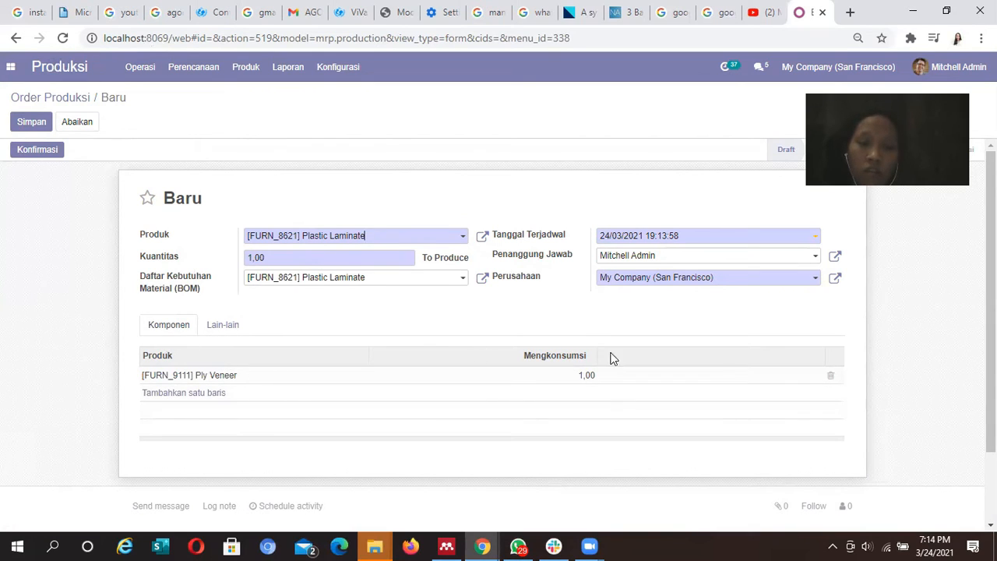
Step: Confirm the Plastic Laminate production order and check its component availability
click(43, 155)
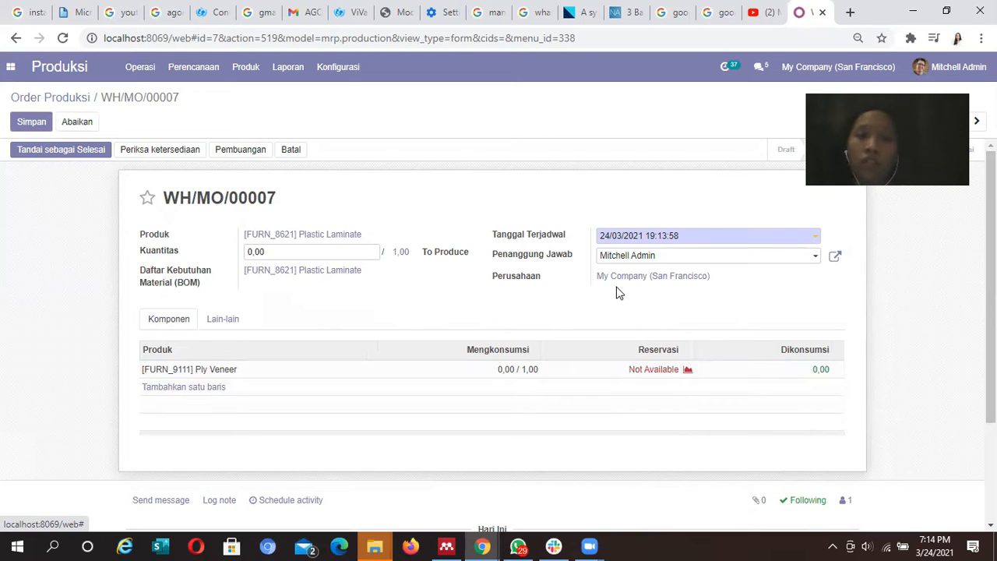
click(151, 147)
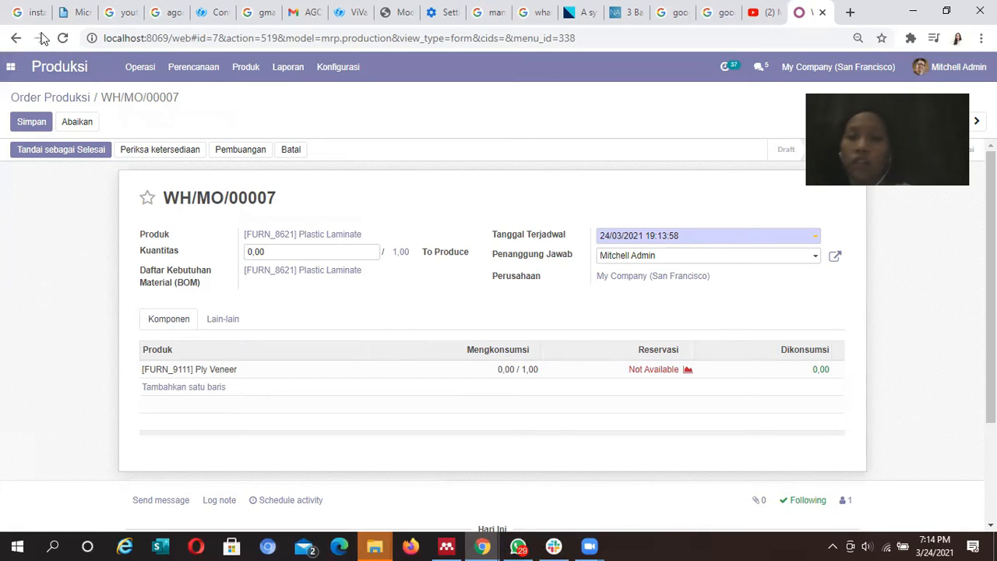
click(12, 68)
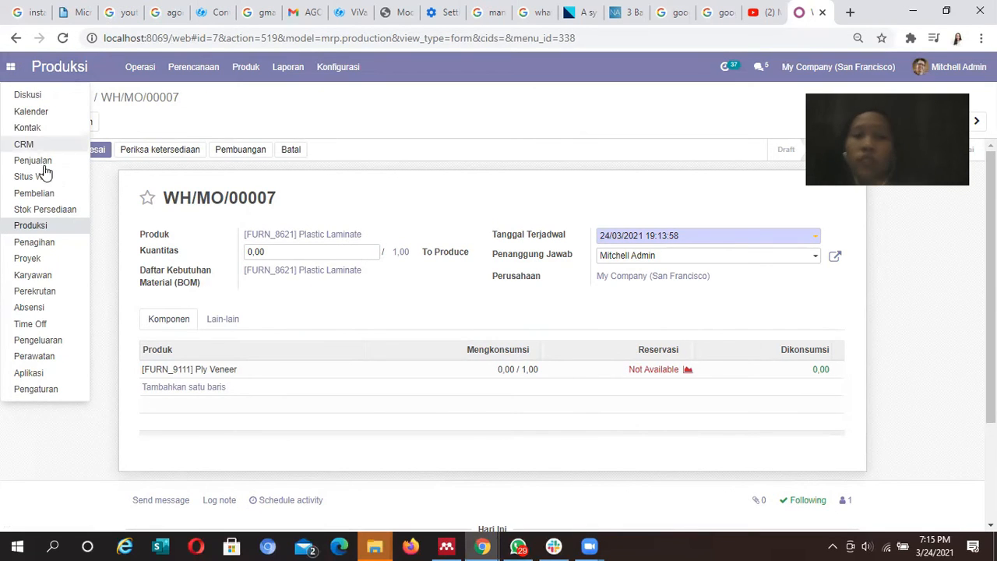
click(51, 194)
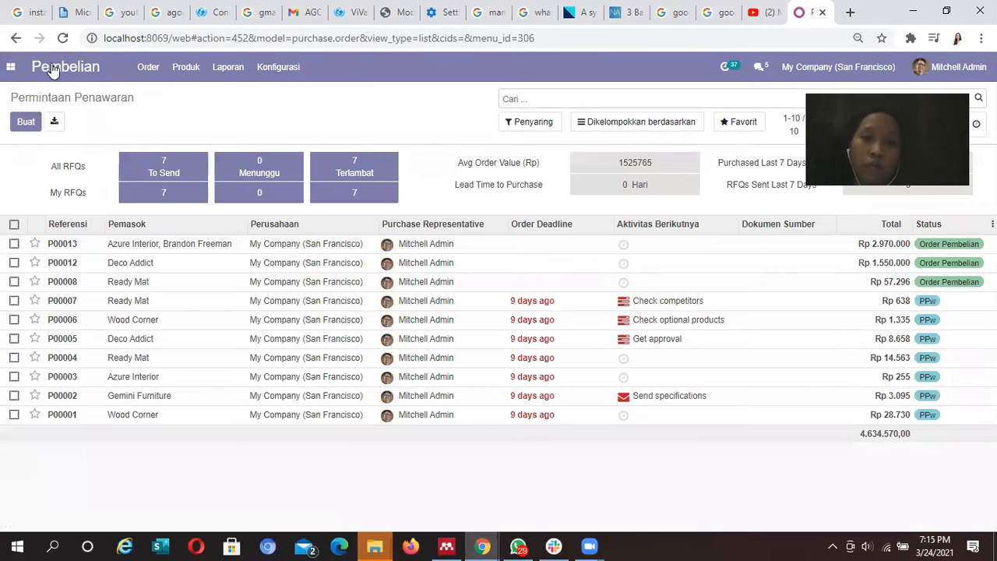
click(29, 124)
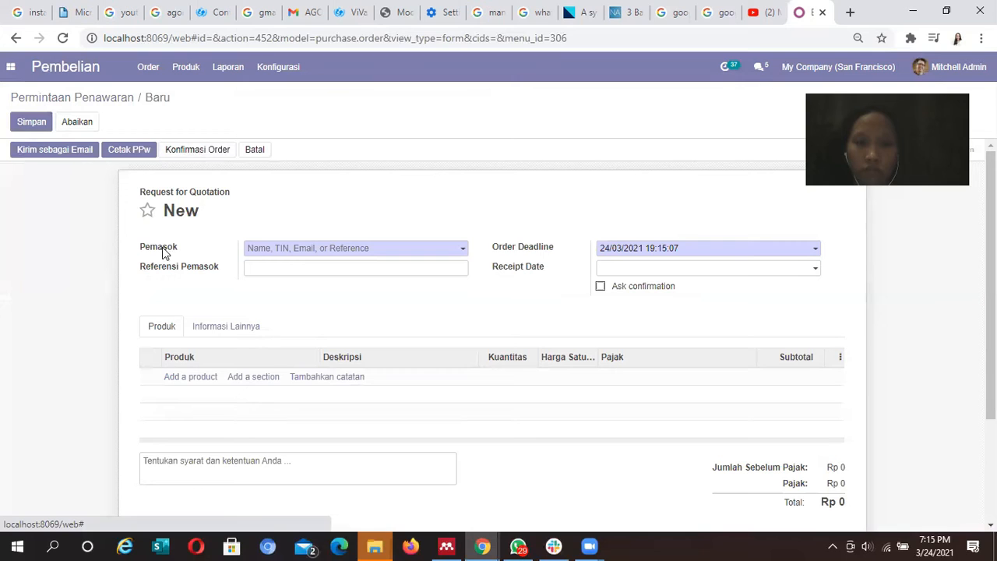
click(287, 249)
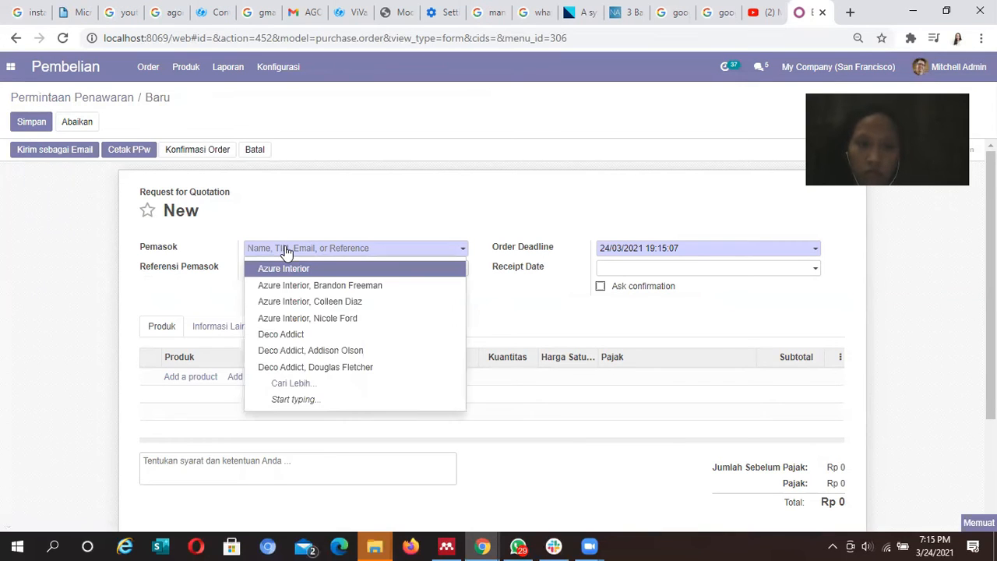
click(339, 273)
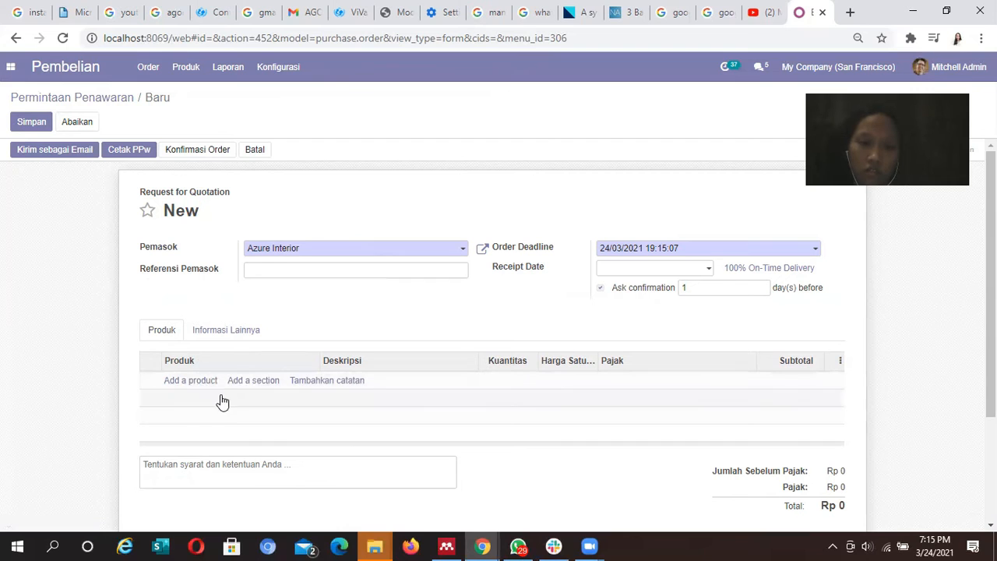
click(202, 383)
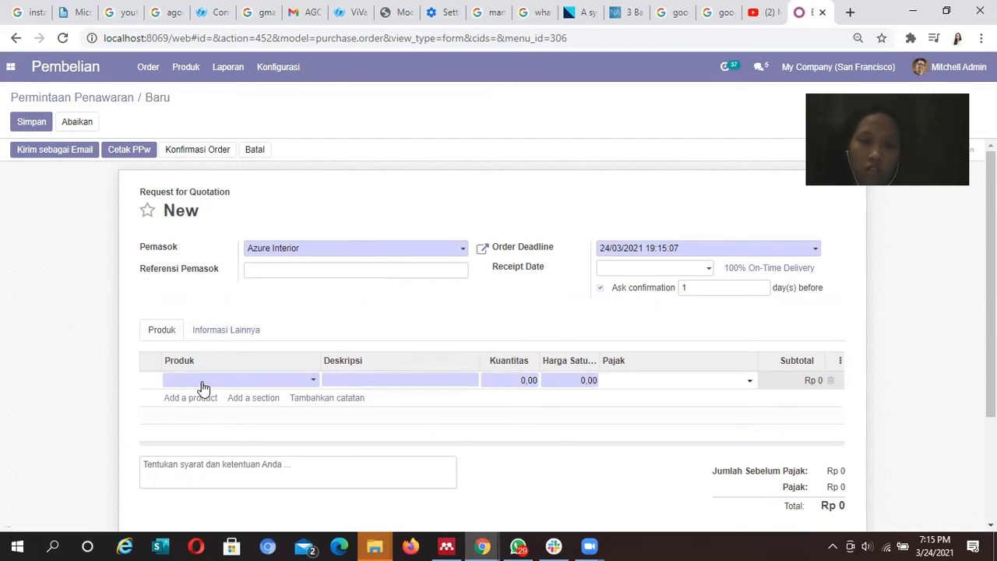
text(PLY)
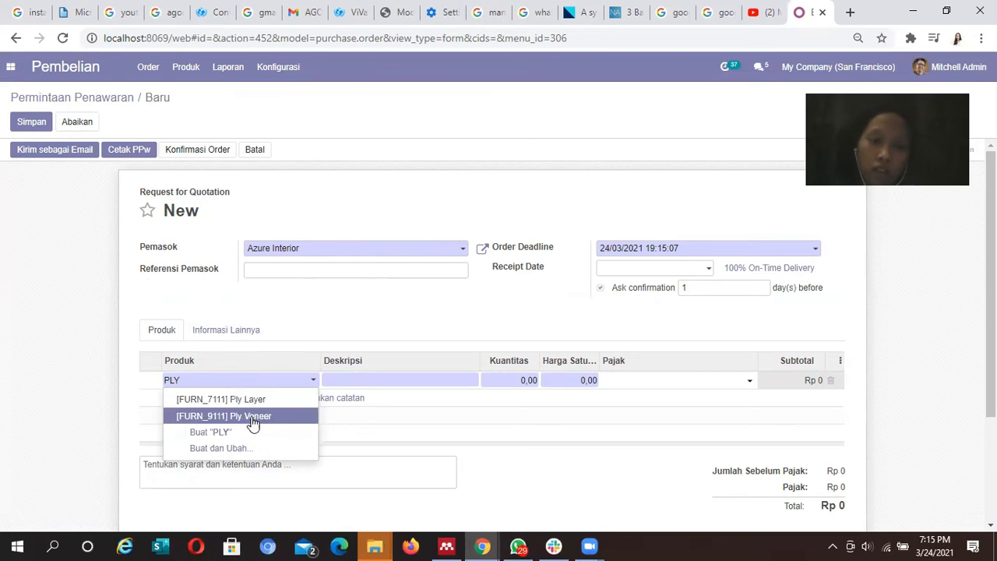
click(315, 306)
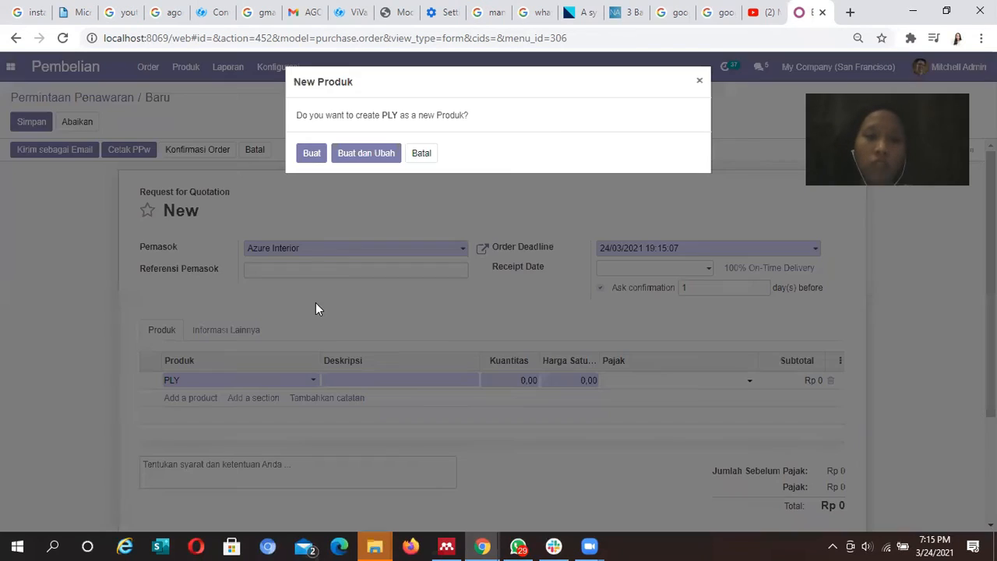
click(411, 160)
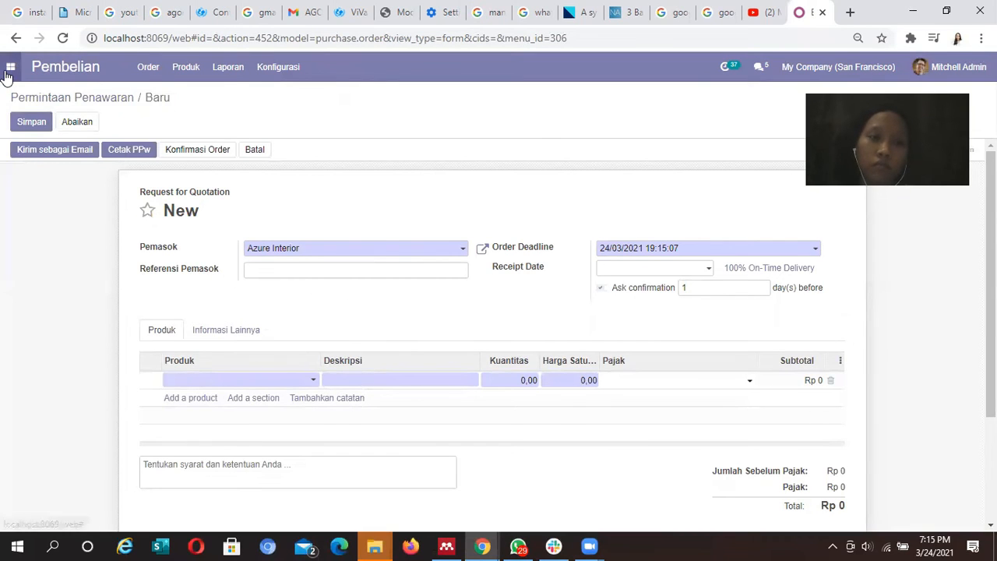
Step: Discard the unsaved request for quotation and reopen the Plastic Laminate production order in Produksi to review its component
click(11, 67)
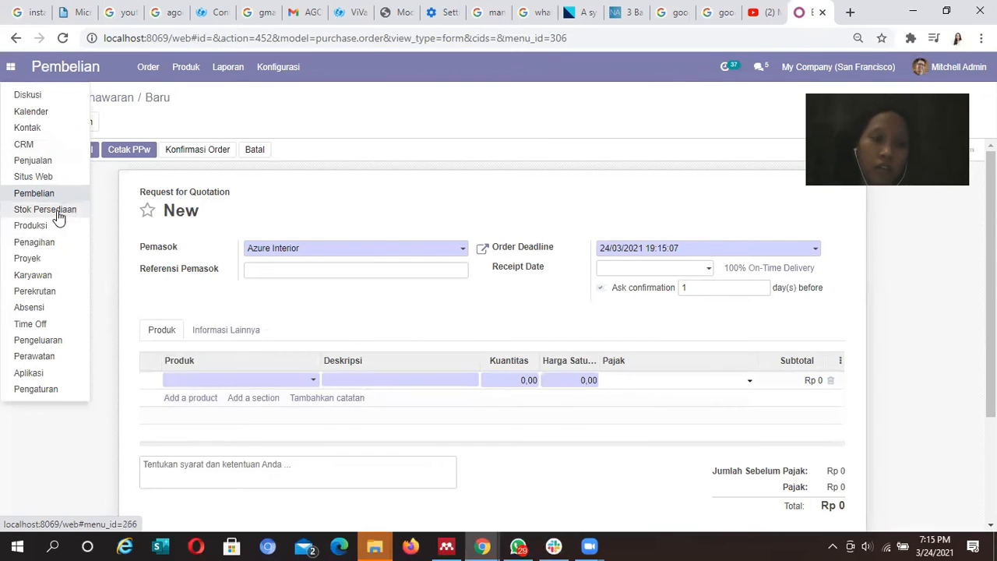
click(31, 225)
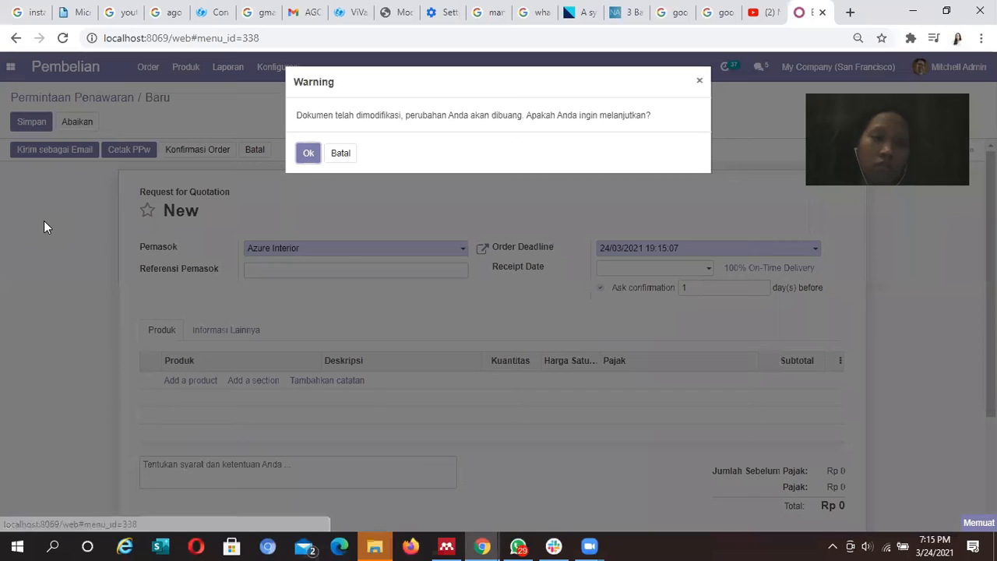
click(312, 159)
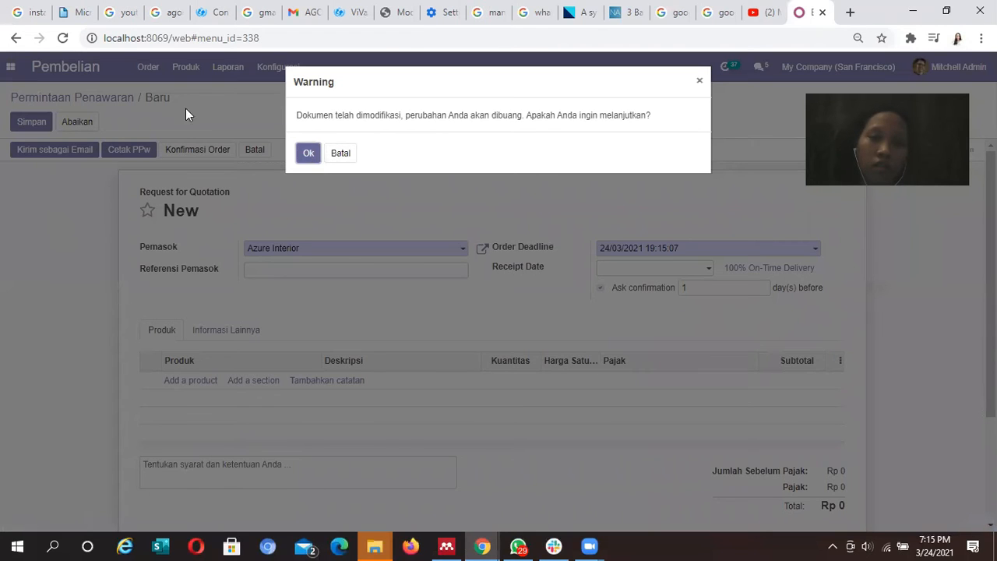
click(12, 67)
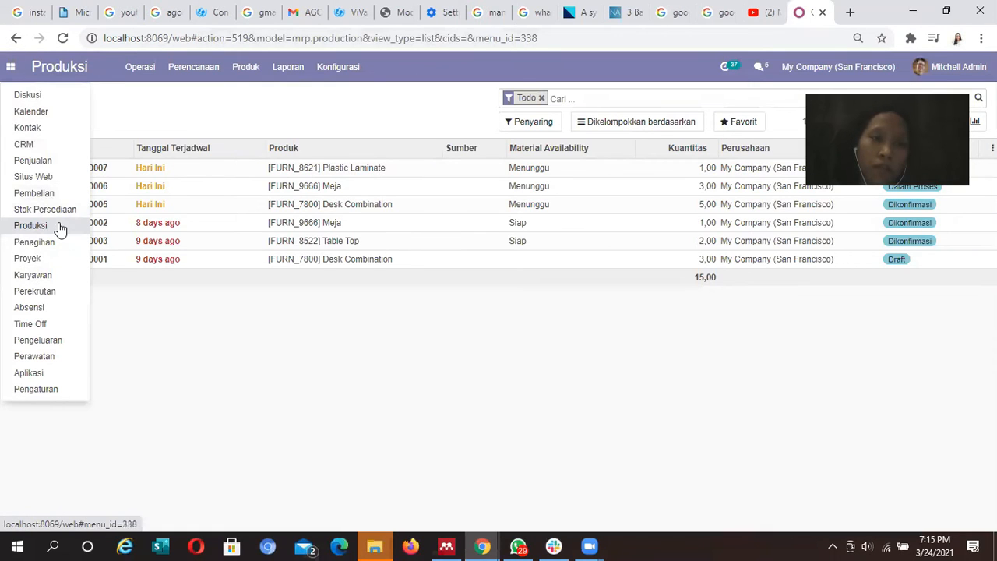
click(368, 168)
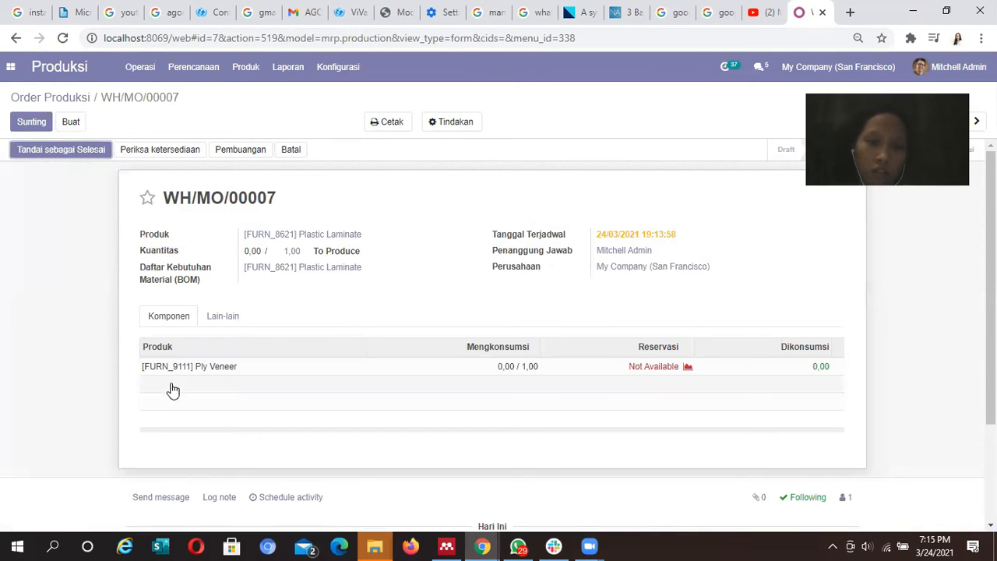
Step: Start a new request for quotation in Pembelian with Azure Interior as the vendor
click(11, 67)
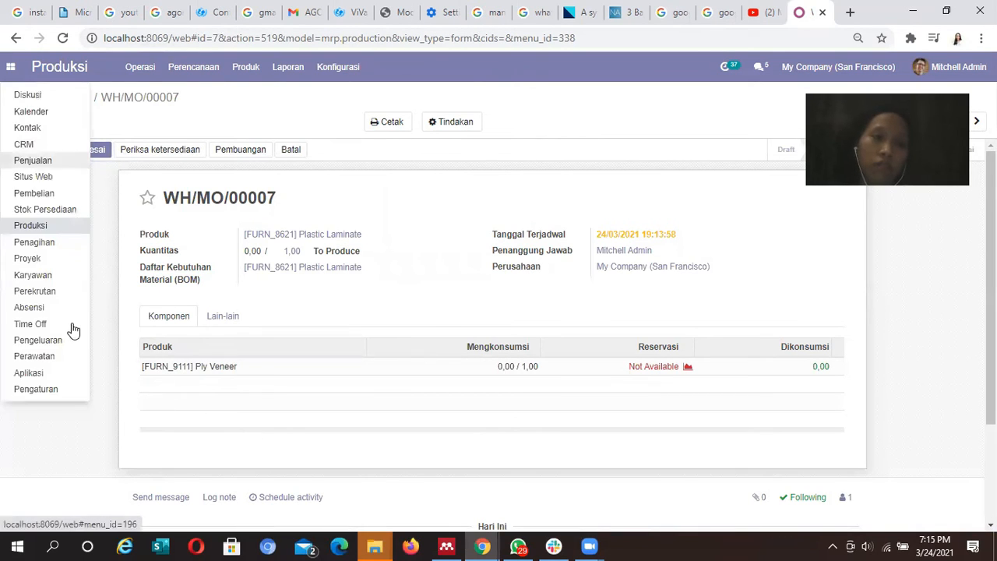
click(50, 195)
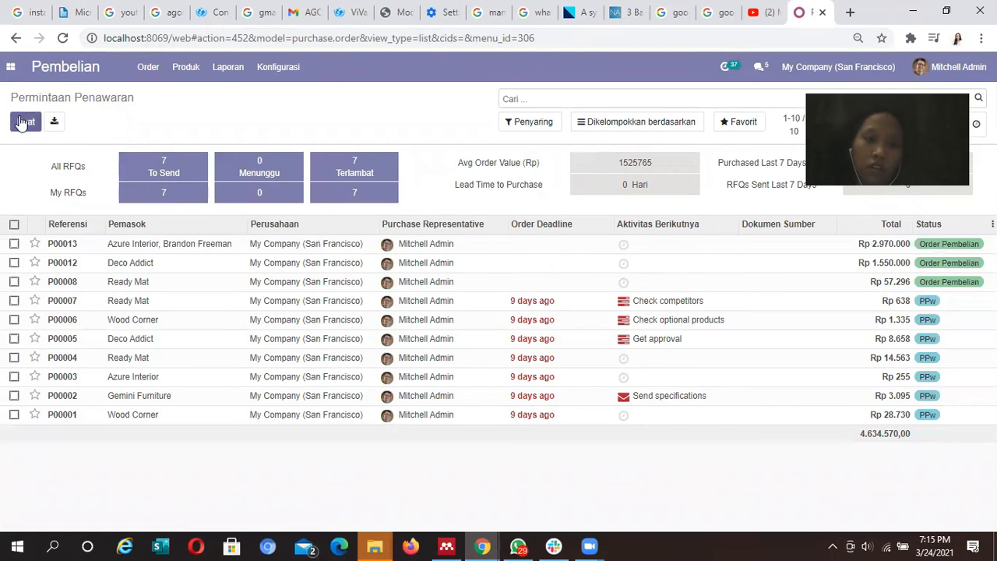
click(24, 122)
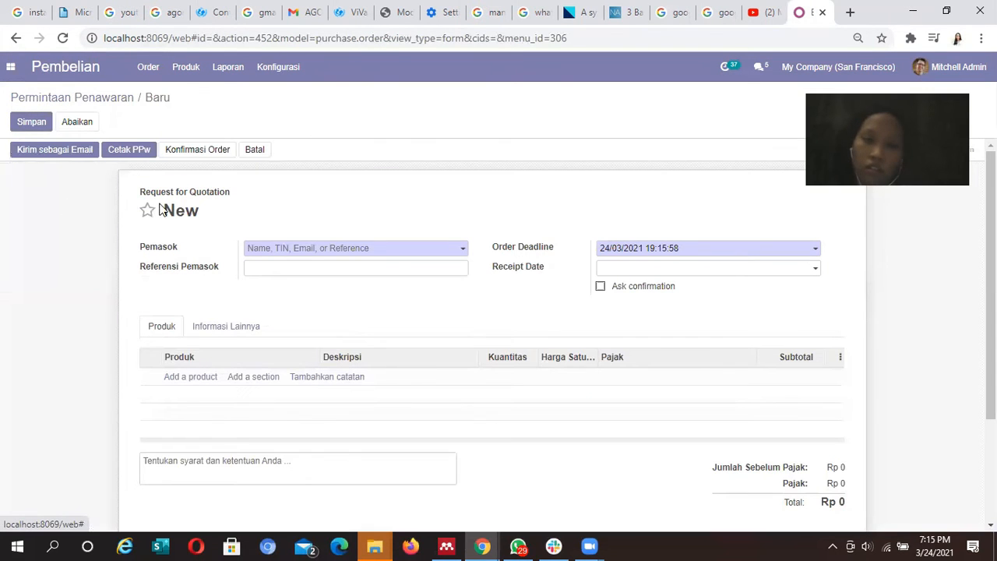
click(304, 249)
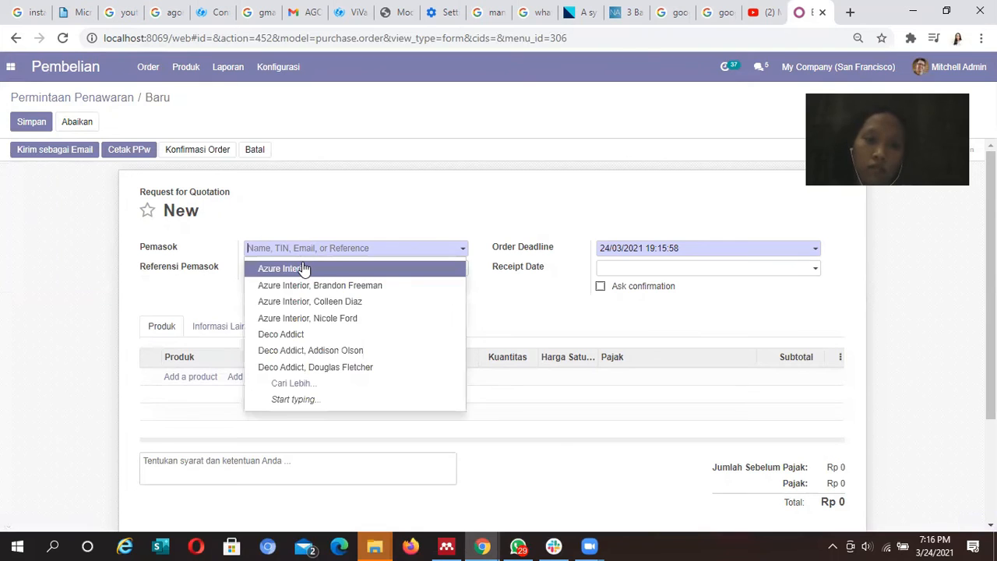
click(304, 268)
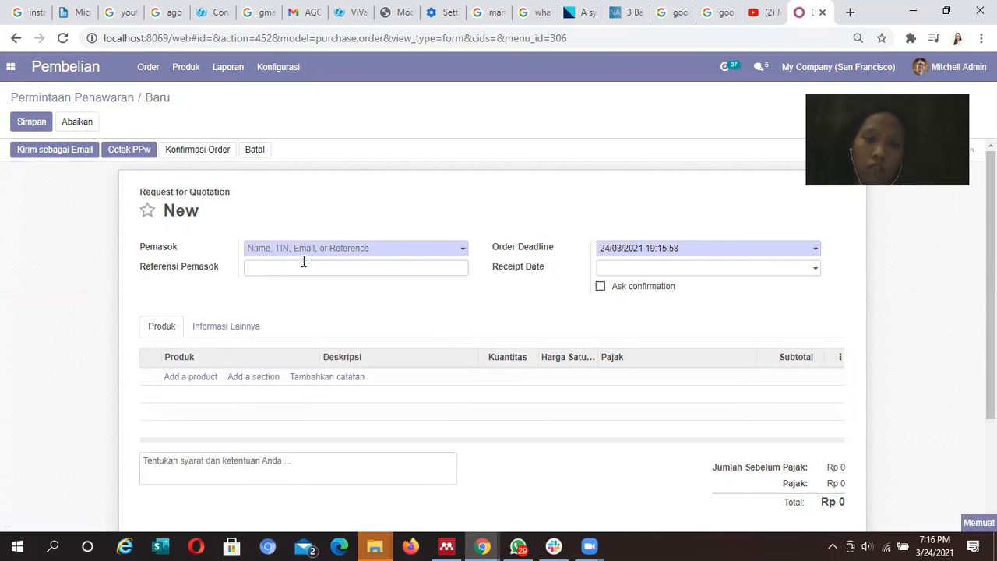
Step: Add a product line for [FURN_9111] Ply Veneer with a quantity of 10 and a unit price of Rp 100.000
click(199, 387)
text(PLY)
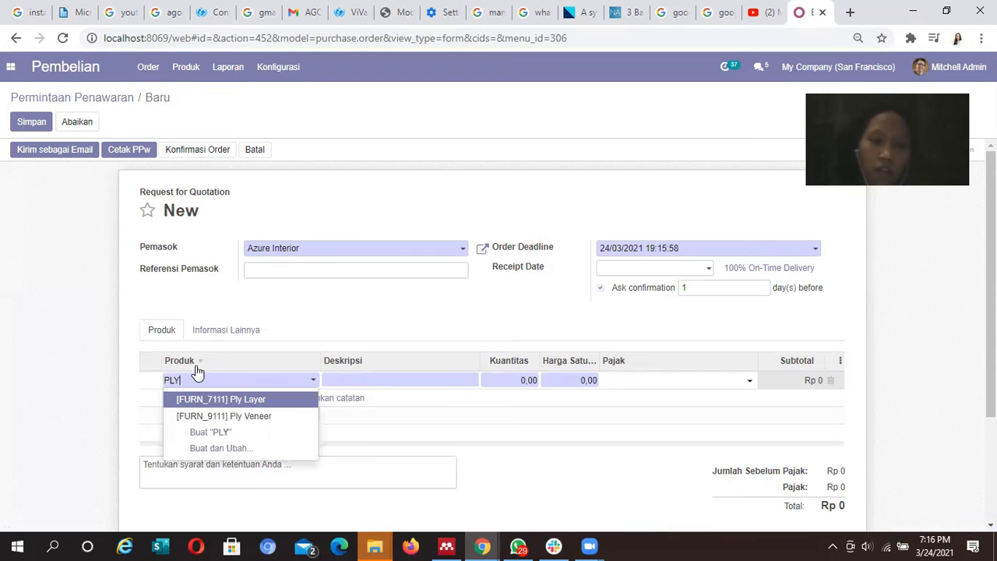
click(203, 413)
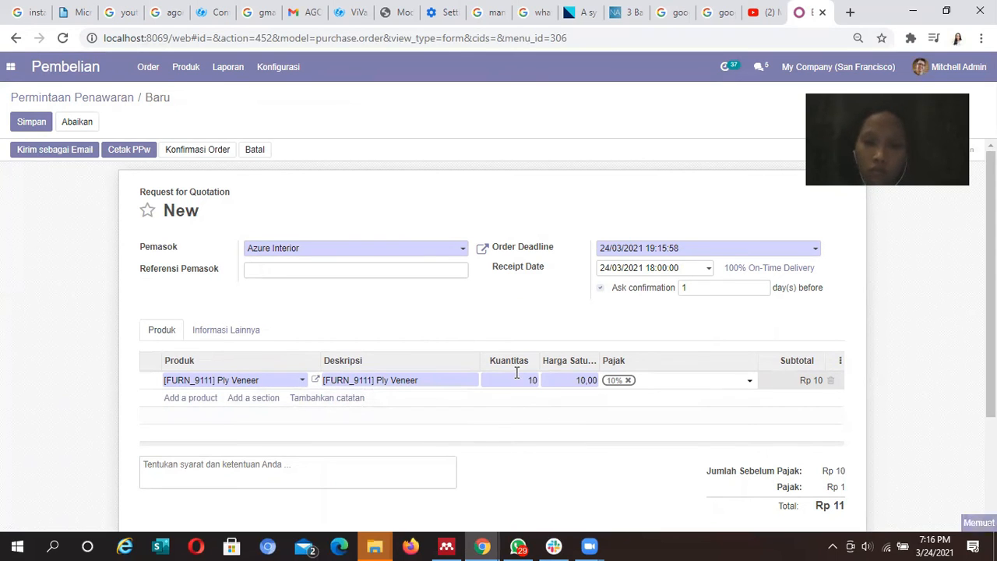
key(Return)
click(578, 380)
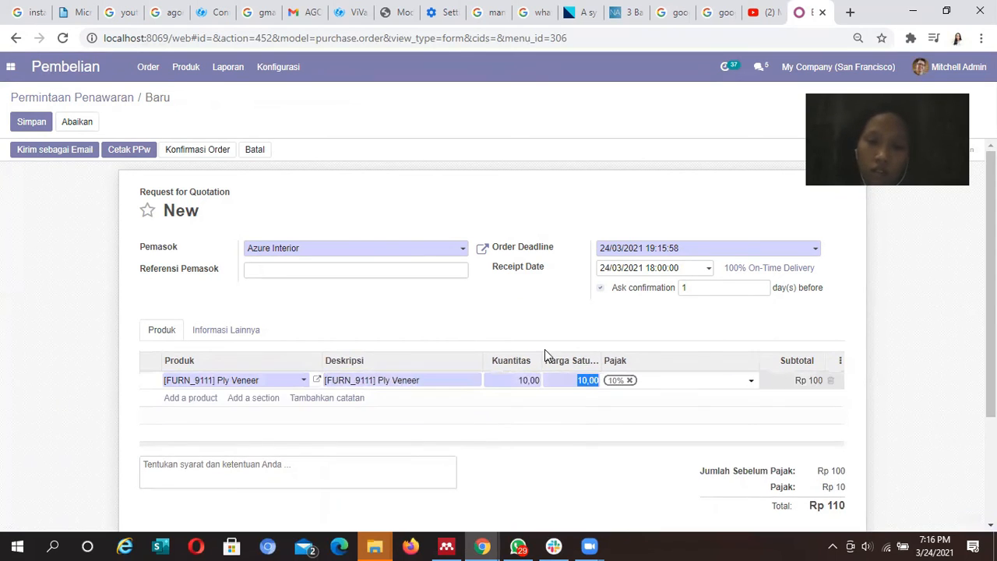
text(1000000)
key(Return)
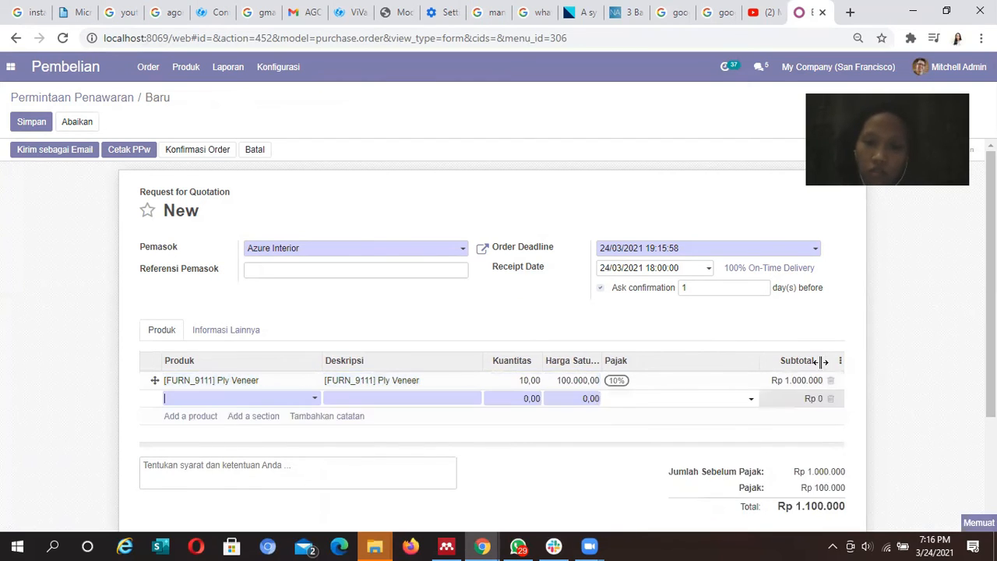
Step: Save the Ply Veneer request for quotation and confirm it as a purchase order
scroll(990, 281, down, 2)
scroll(991, 280, up, 2)
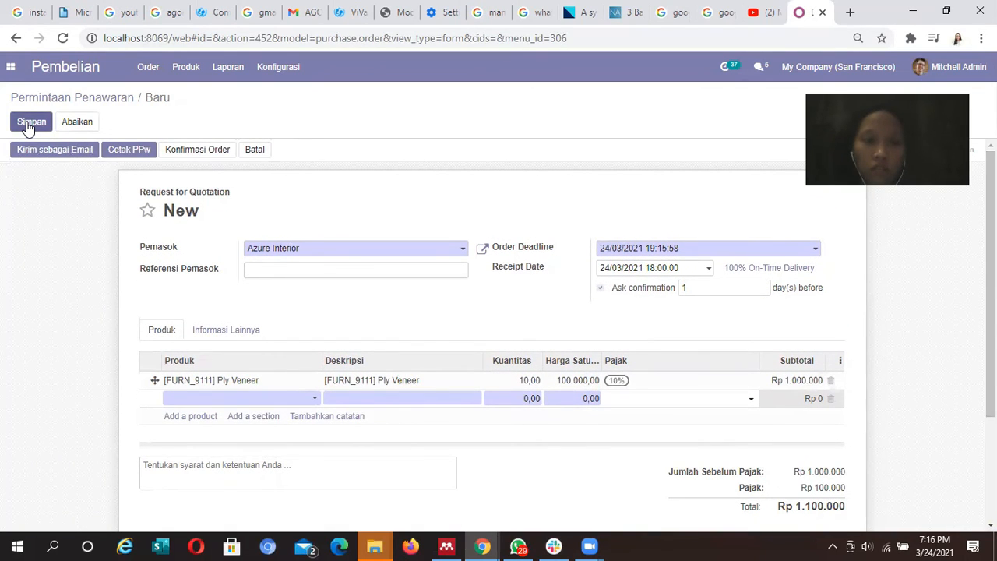
click(27, 123)
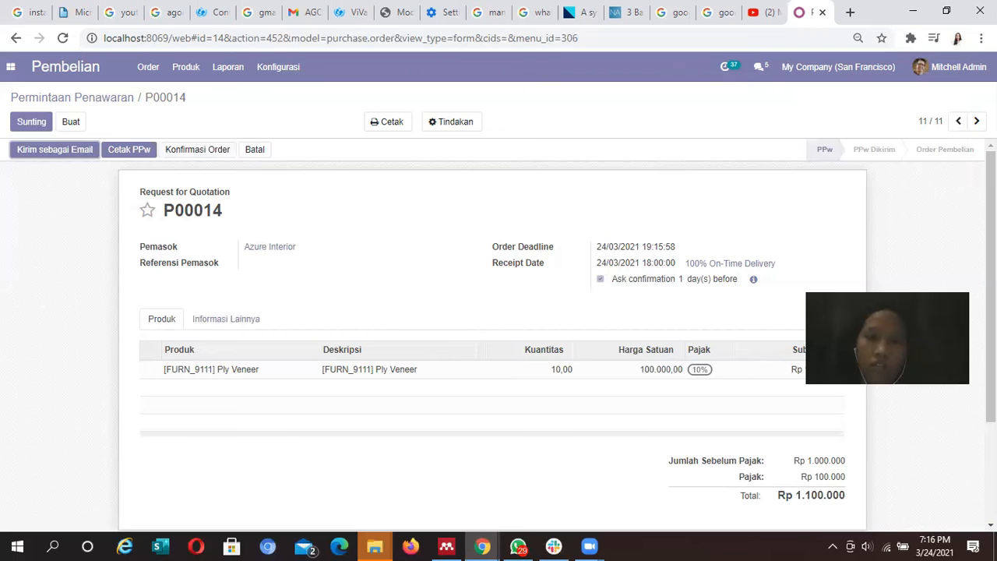
click(197, 149)
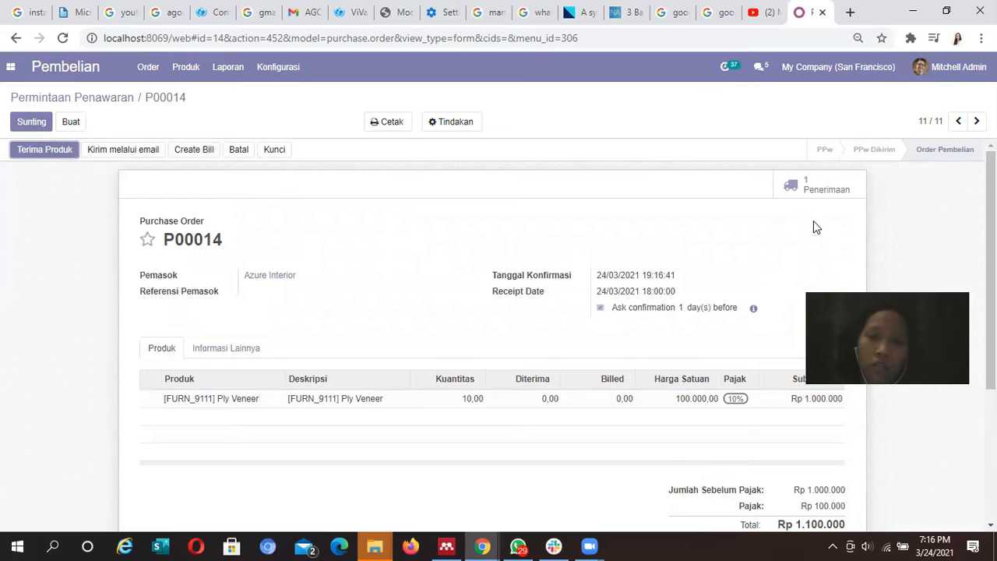
Step: Open the purchase order's receipt and validate it, applying the immediate transfer of all Ply Veneer quantities
click(818, 201)
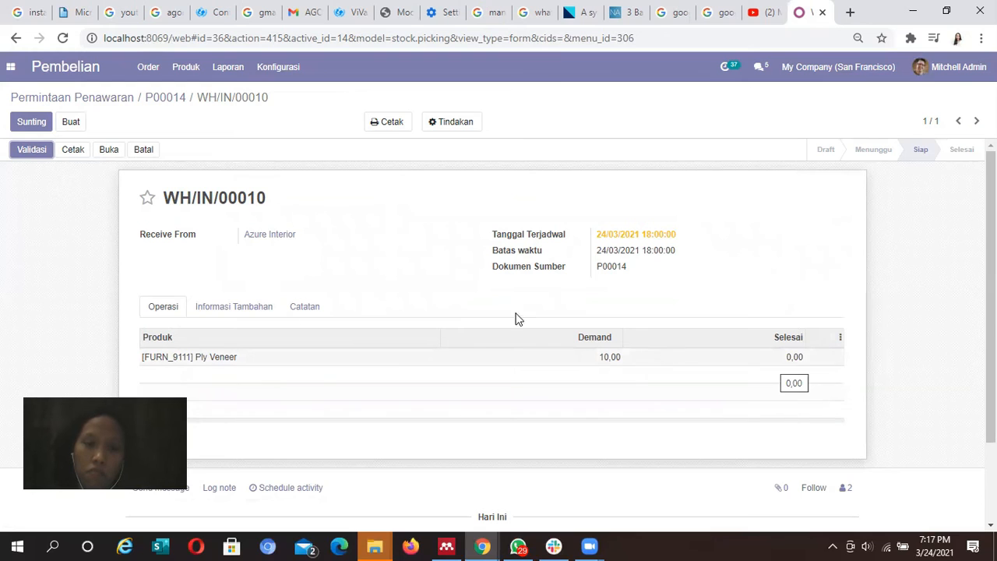
click(273, 311)
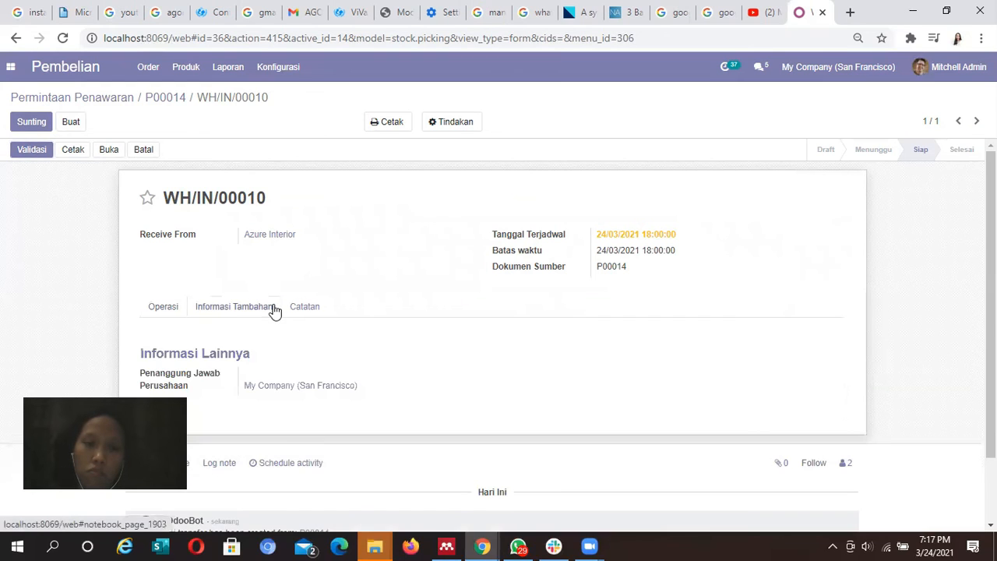
click(184, 312)
click(31, 149)
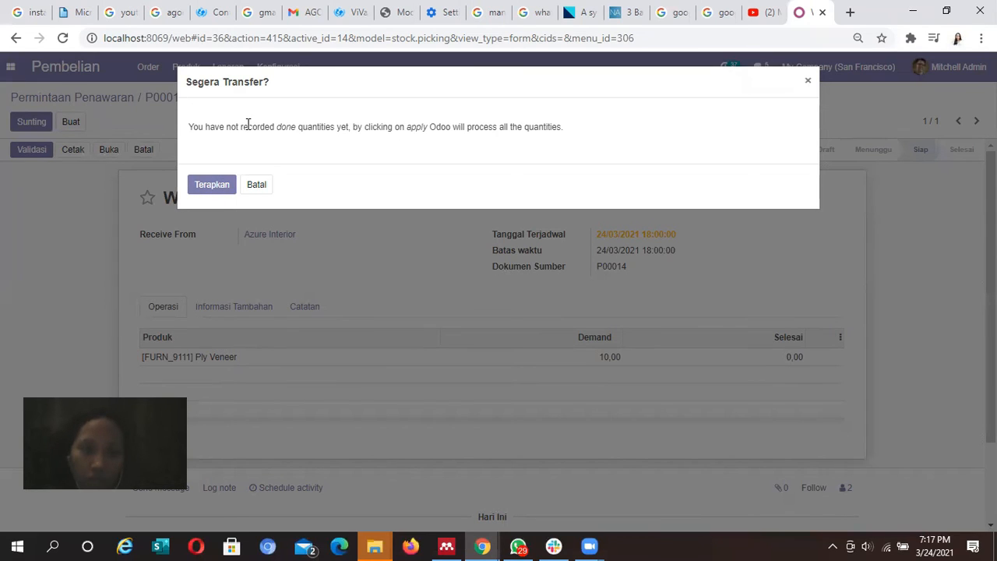
click(229, 187)
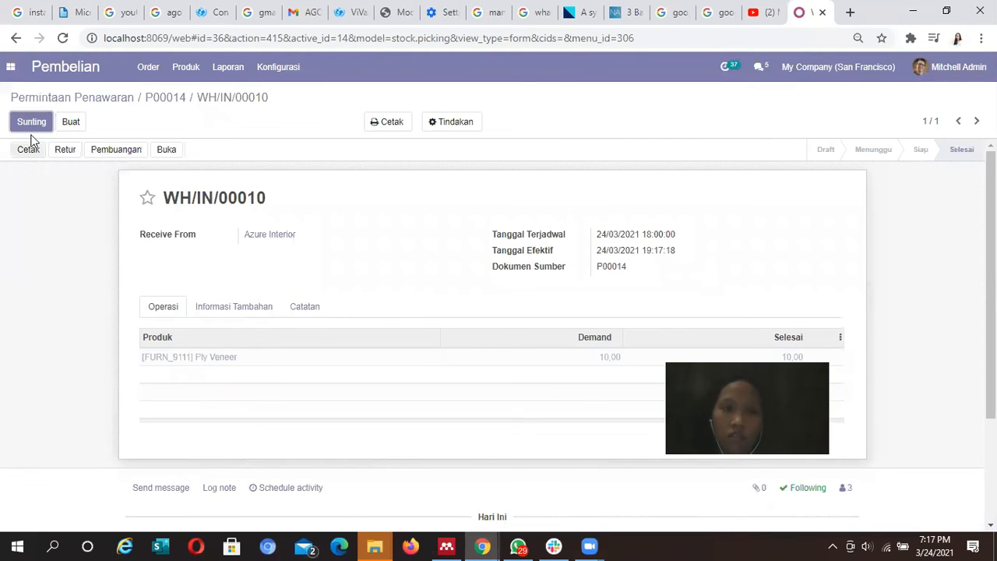
Step: Open the product list in Stok Persediaan
click(12, 69)
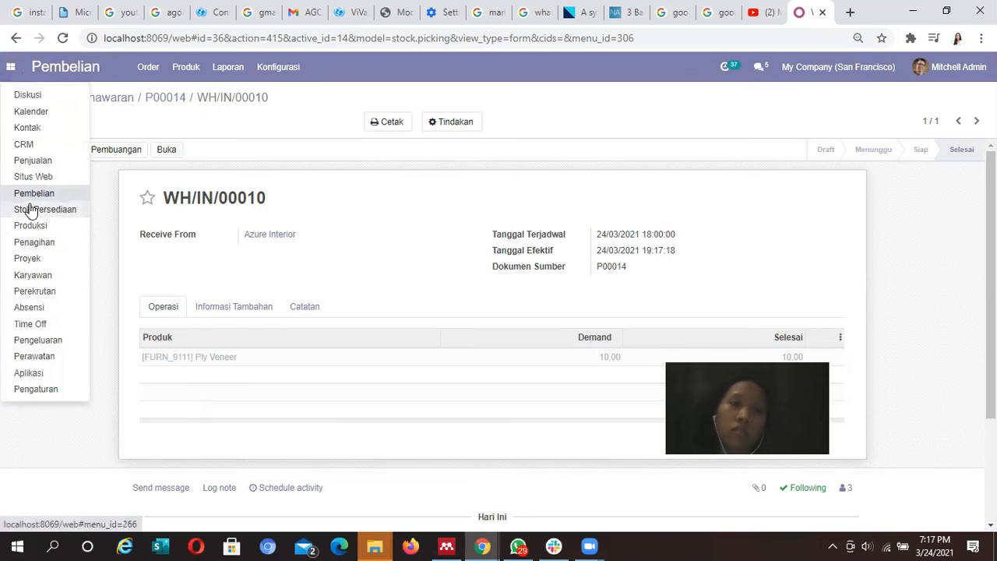
click(30, 208)
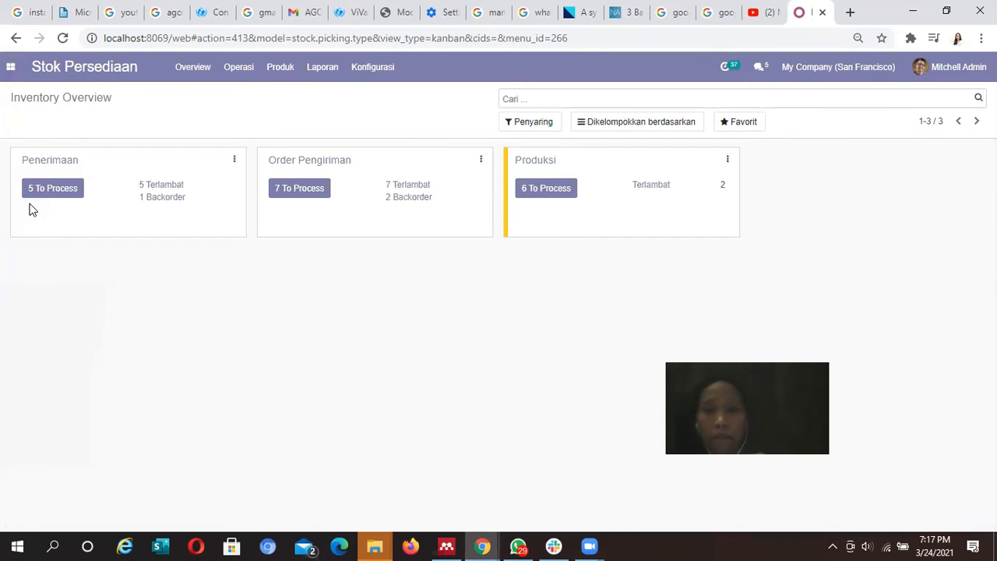
click(276, 72)
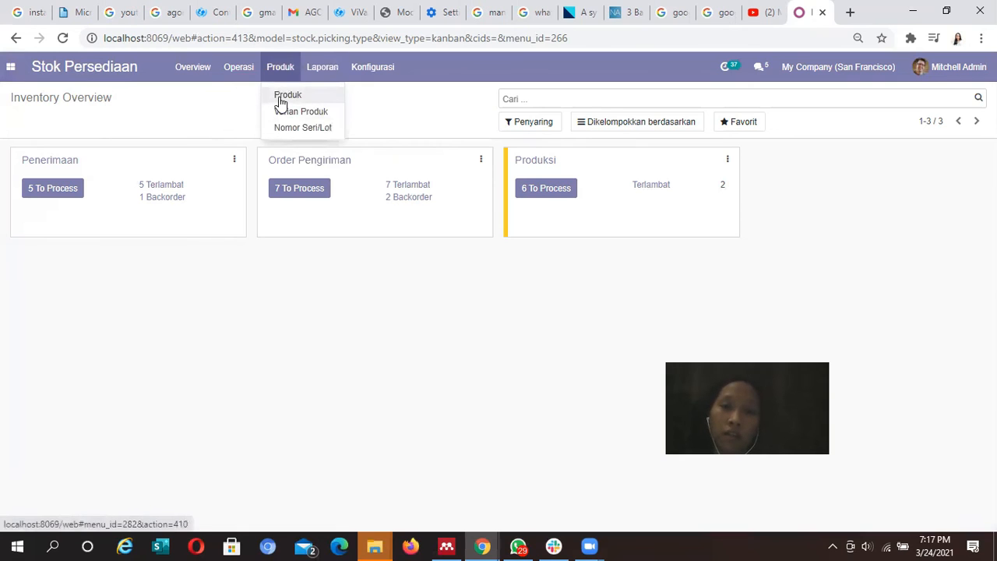
click(287, 95)
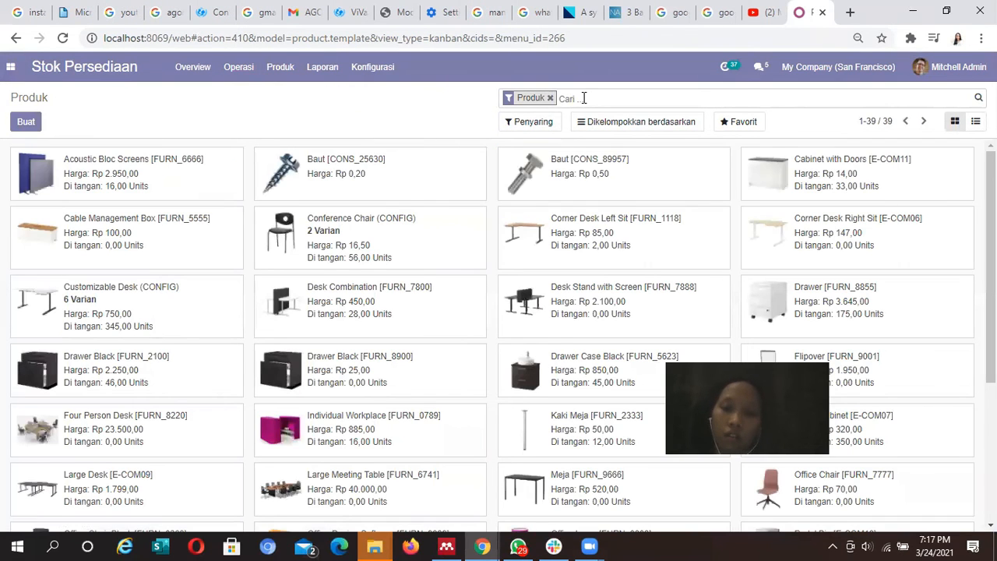
text(PLY VE)
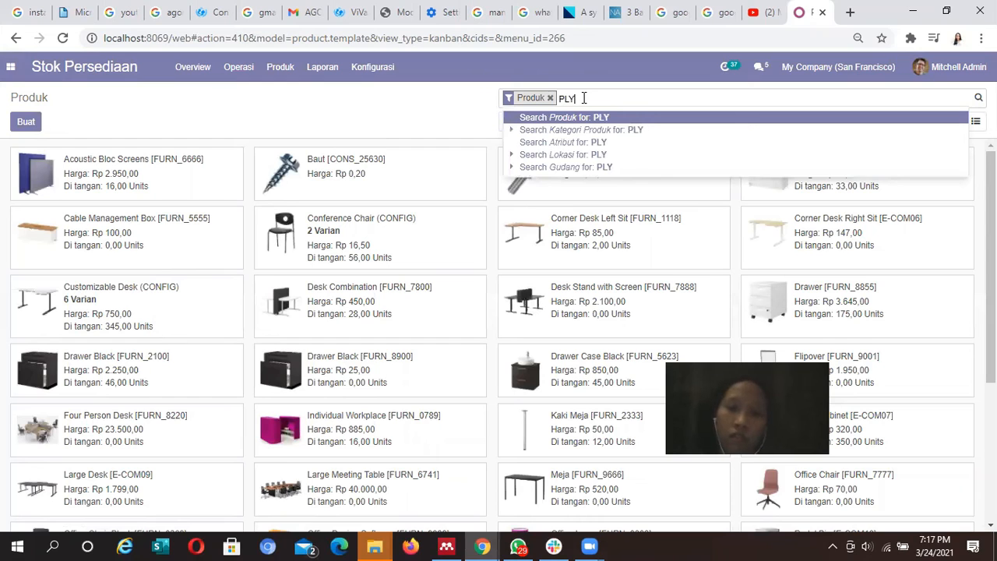
text(NEER)
click(666, 167)
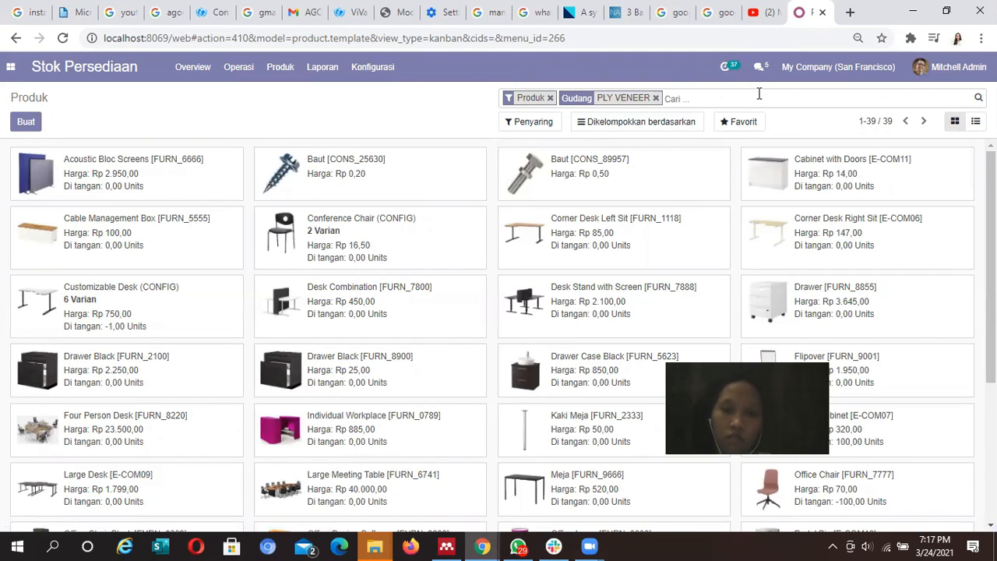
click(656, 98)
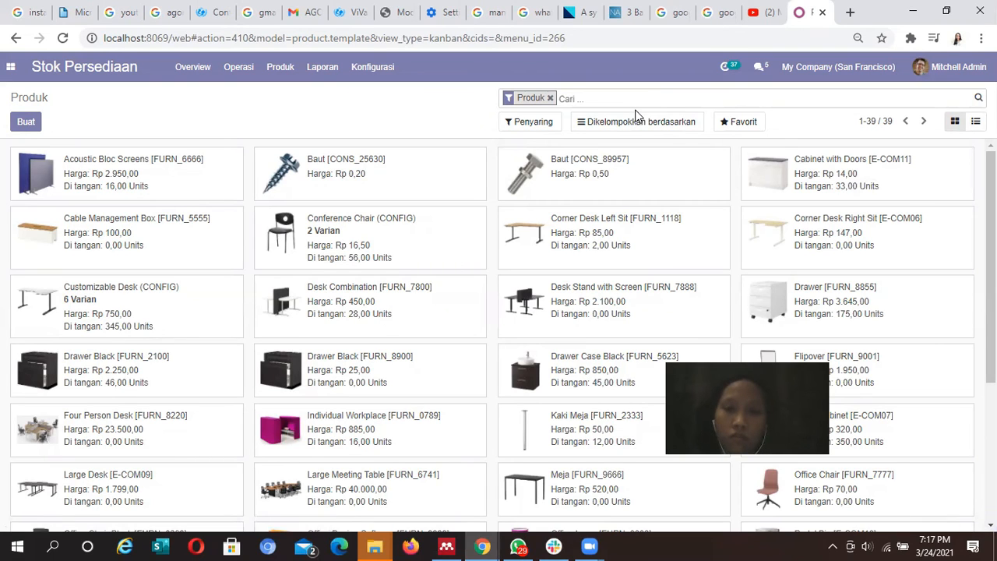
Step: Search the products for "ply" and open Ply Veneer to check its stock on hand
text(pl)
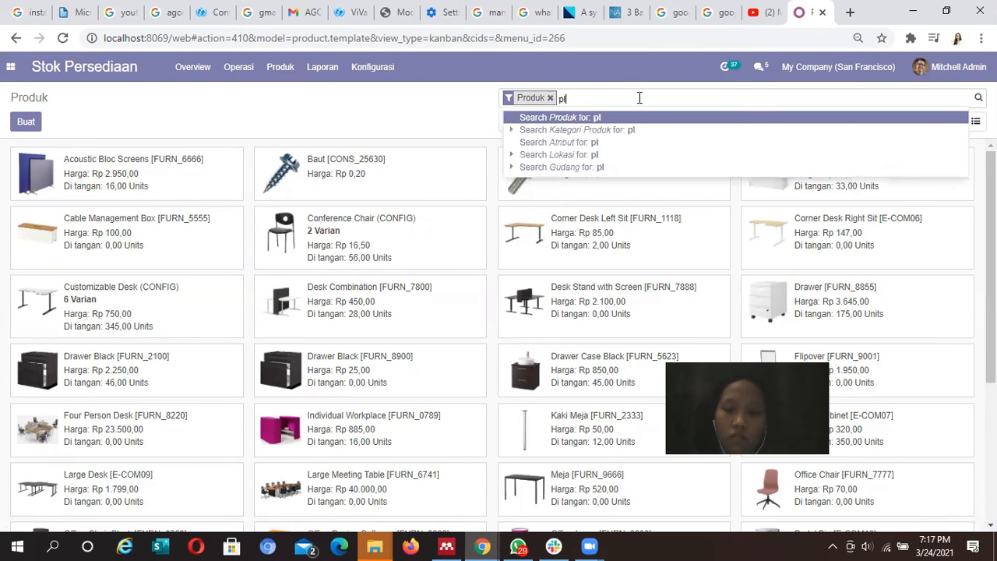
text(y)
key(Return)
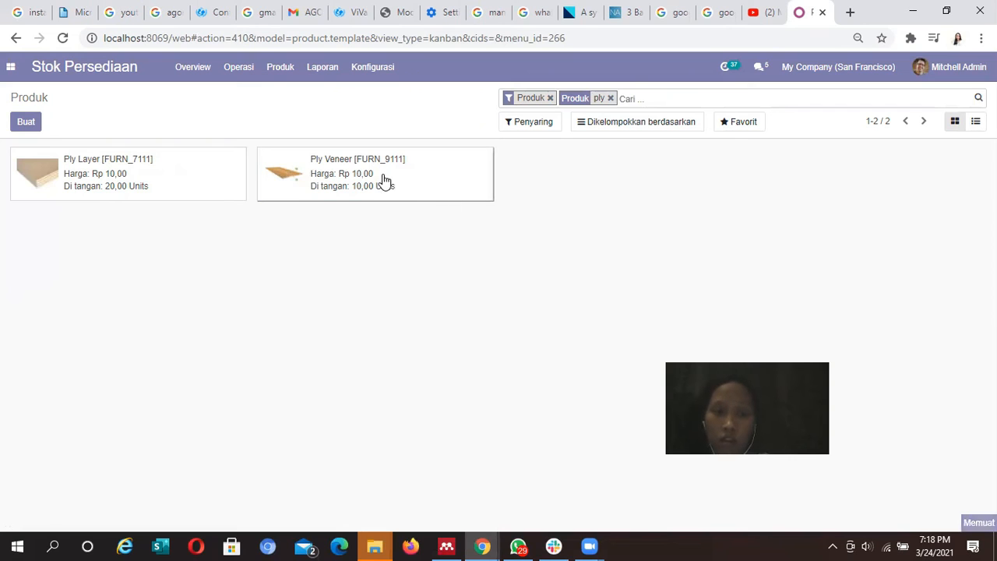
click(363, 164)
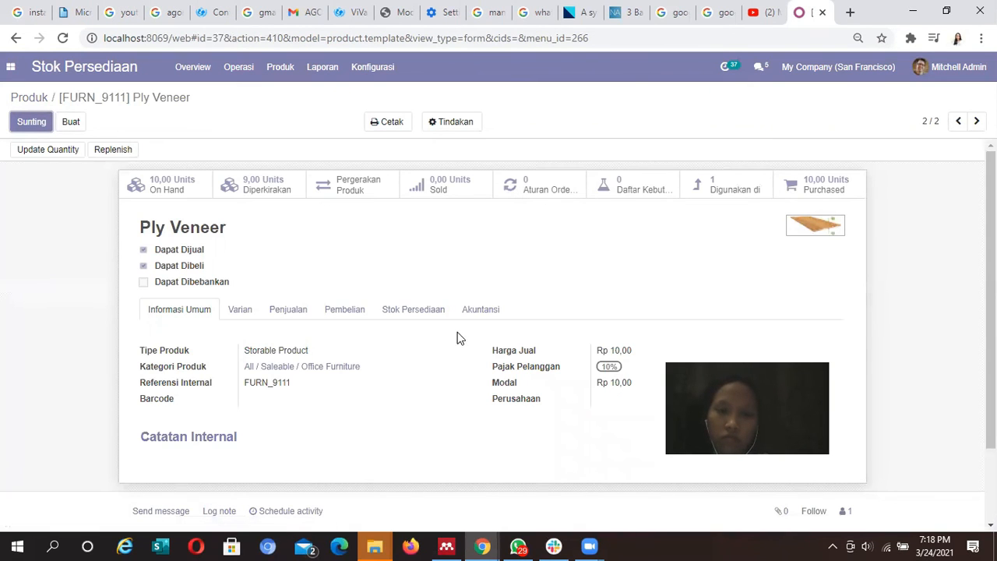
Step: Reopen the Plastic Laminate production order in Produksi and review its Ply Veneer reservation
click(10, 67)
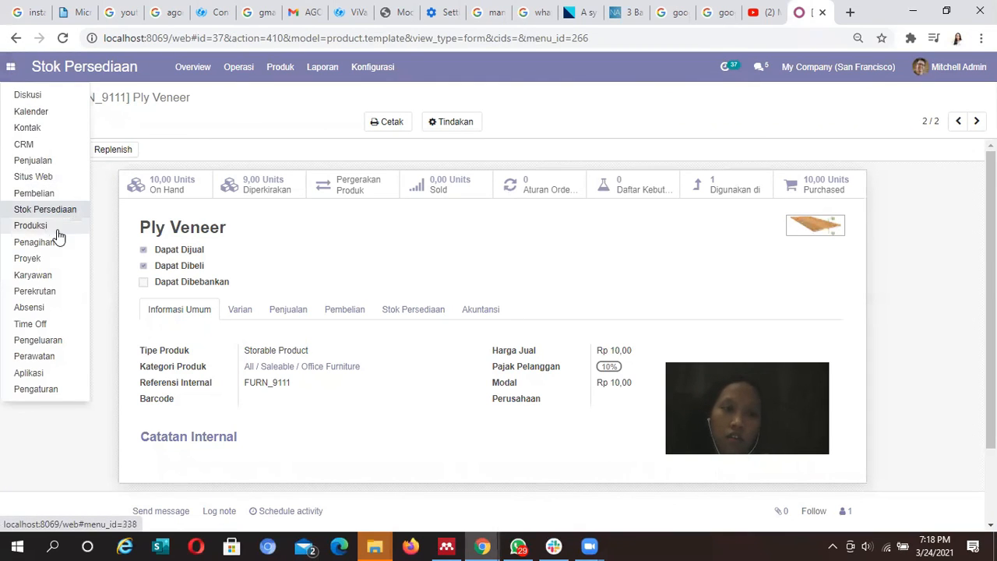
click(198, 138)
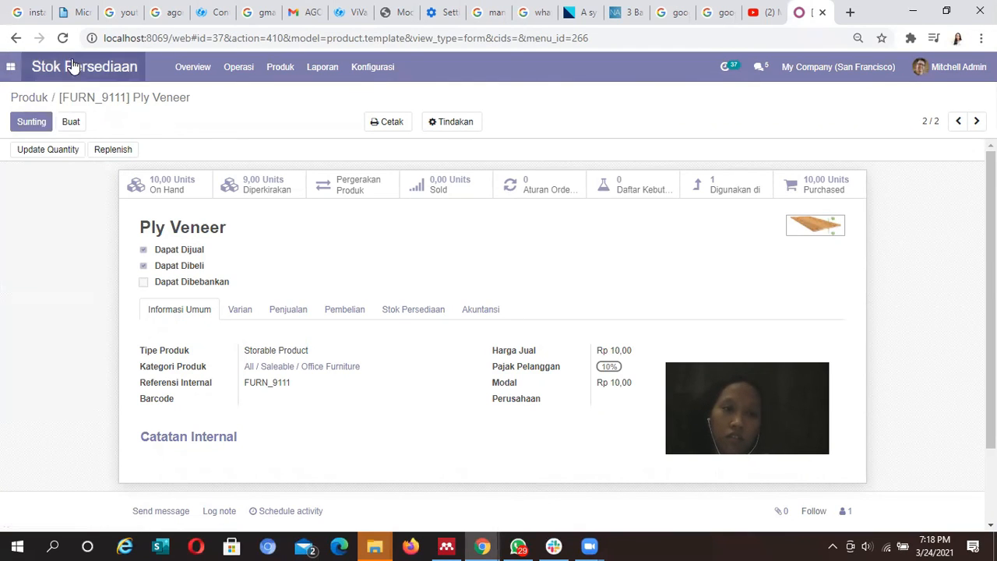
click(11, 70)
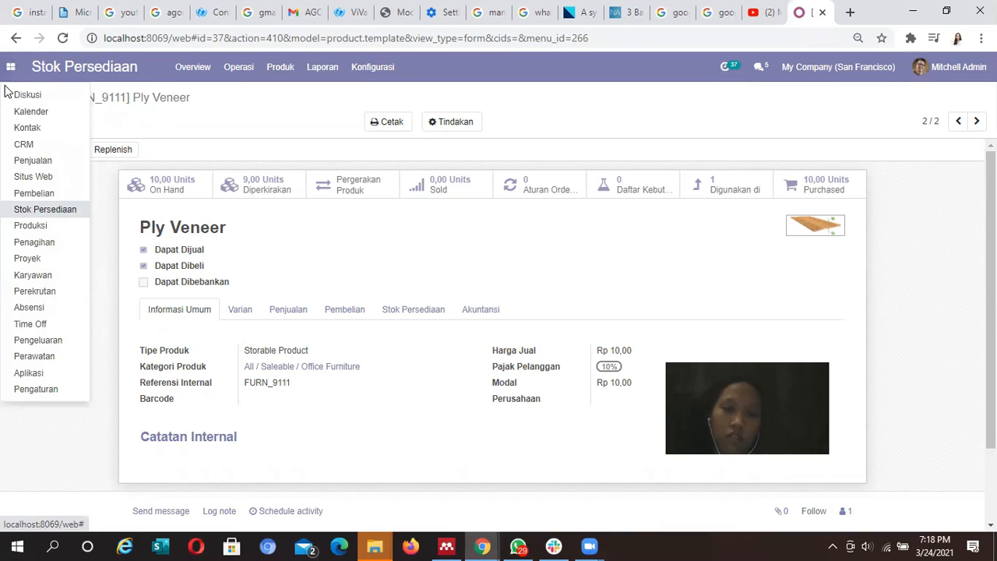
click(47, 225)
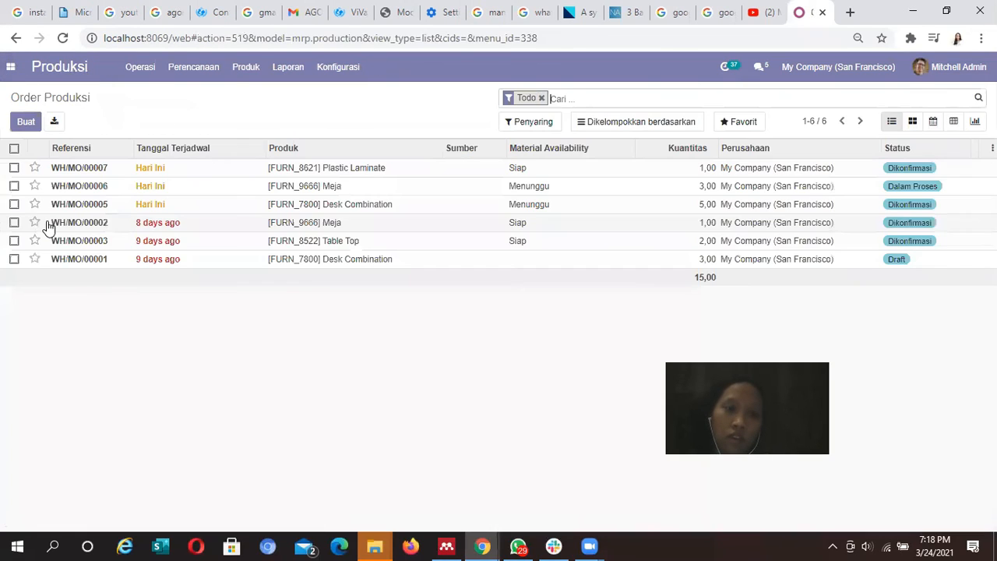
double_click(353, 173)
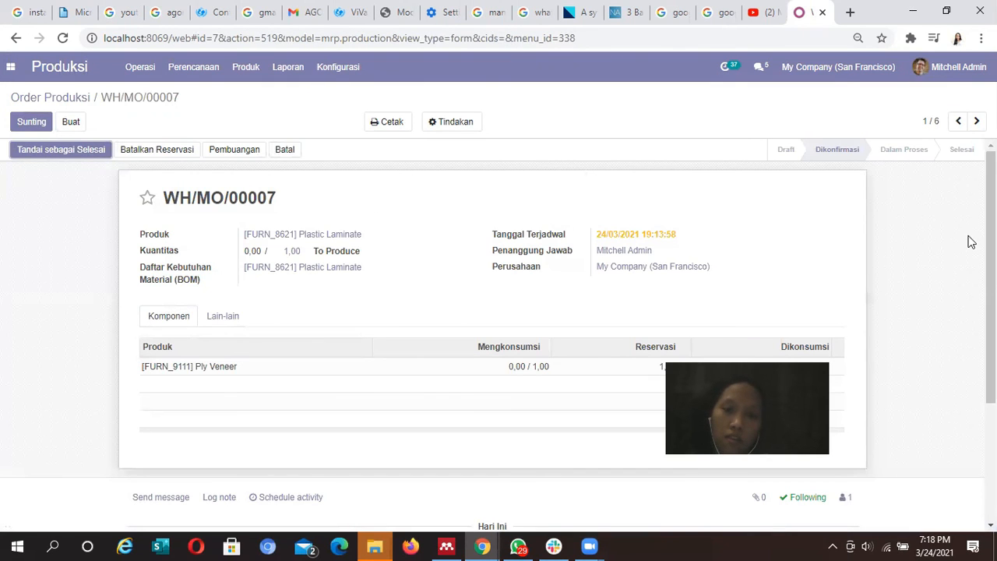
scroll(991, 272, down, 1)
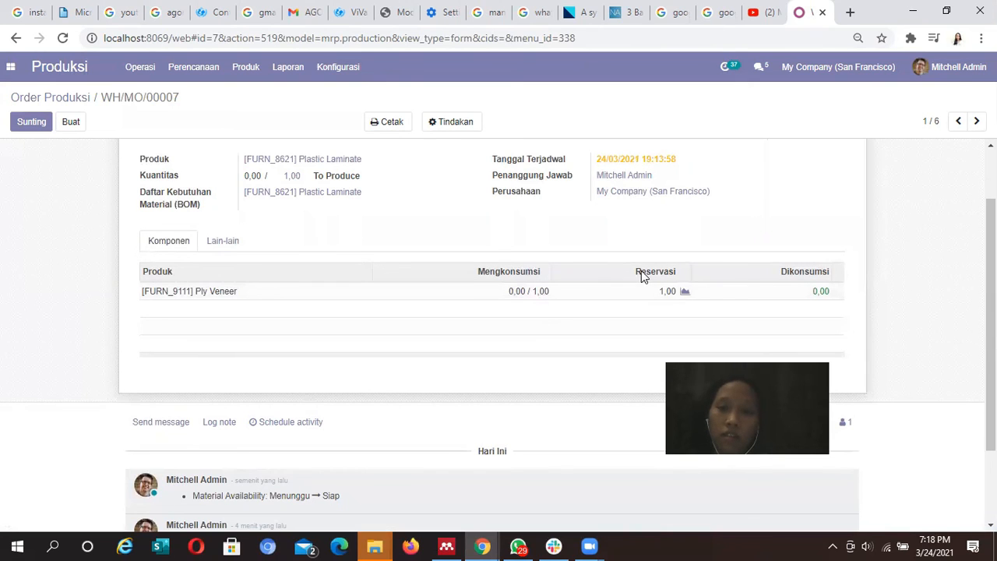
Step: Mark the Plastic Laminate production order as done, applying immediate production of the full quantity
click(23, 126)
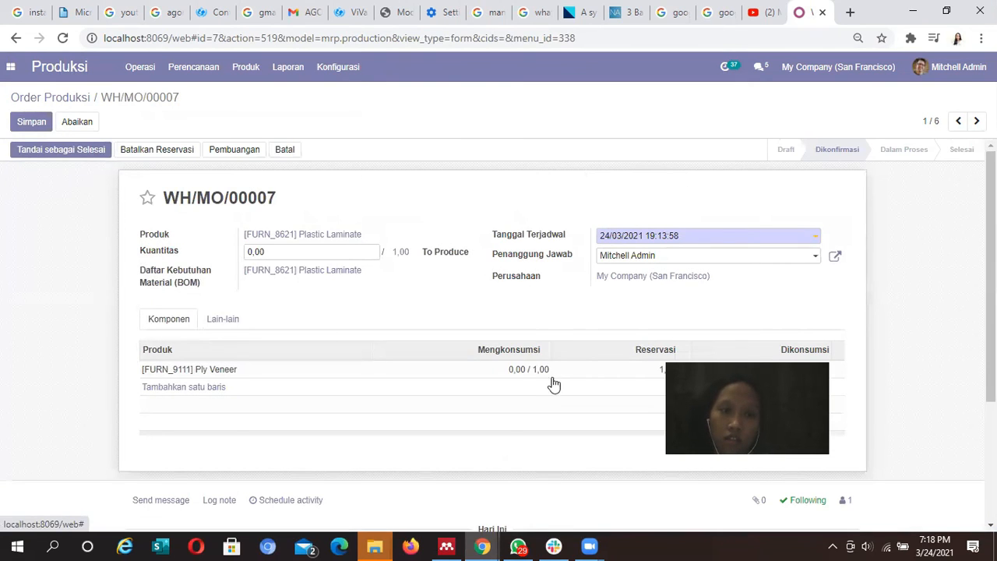
scroll(991, 311, down, 2)
drag(991, 350, 991, 371)
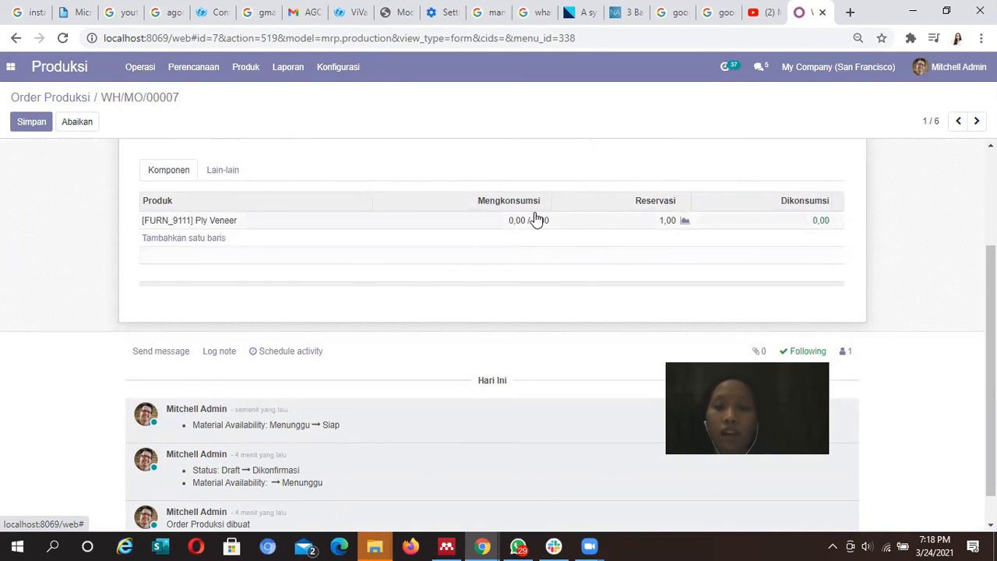
drag(991, 370, 991, 273)
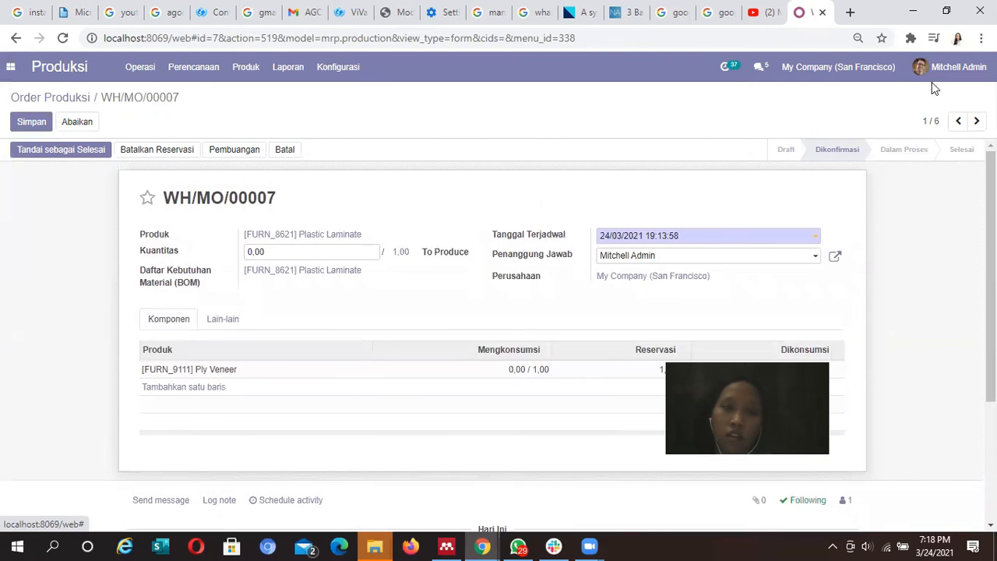
click(99, 153)
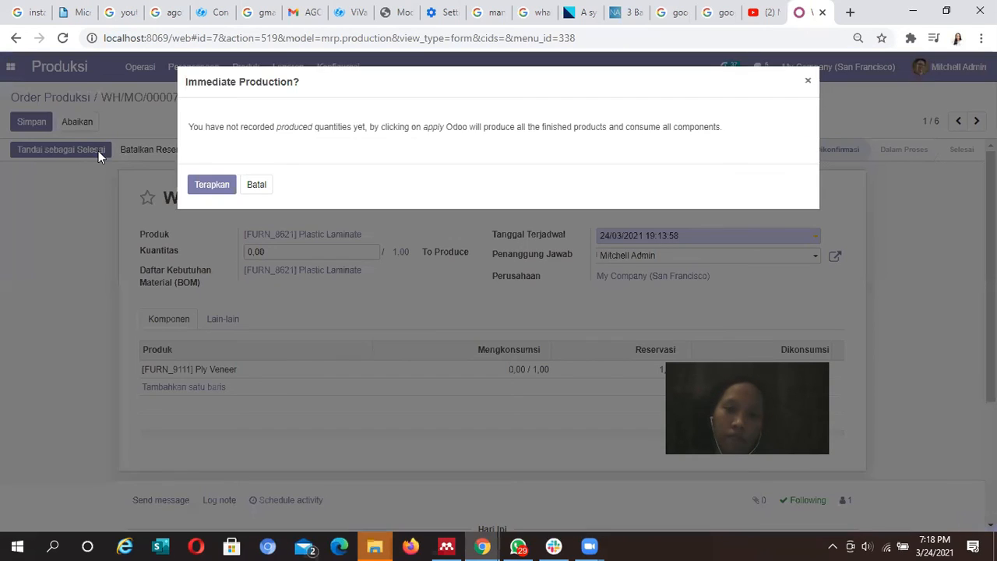
click(212, 187)
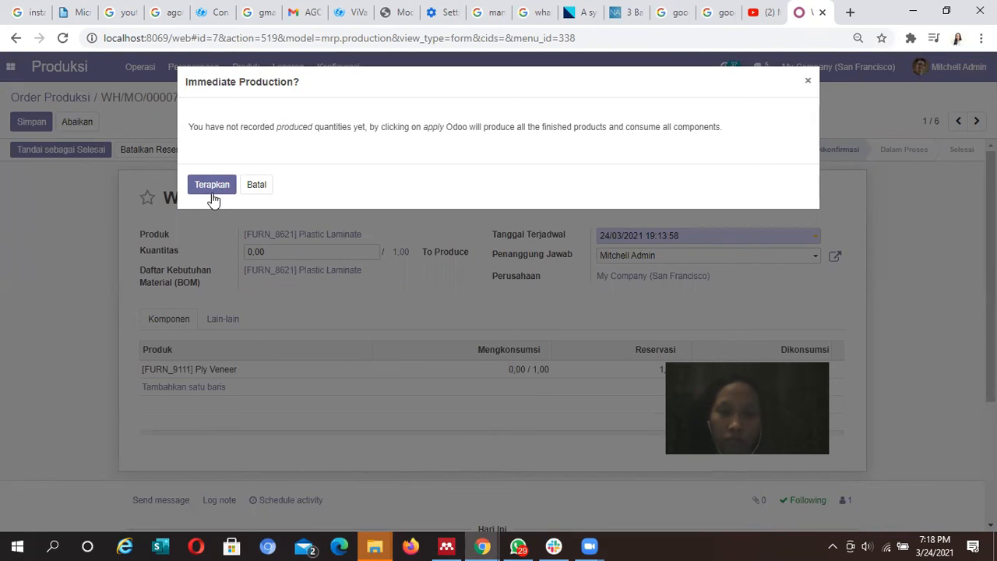
click(212, 193)
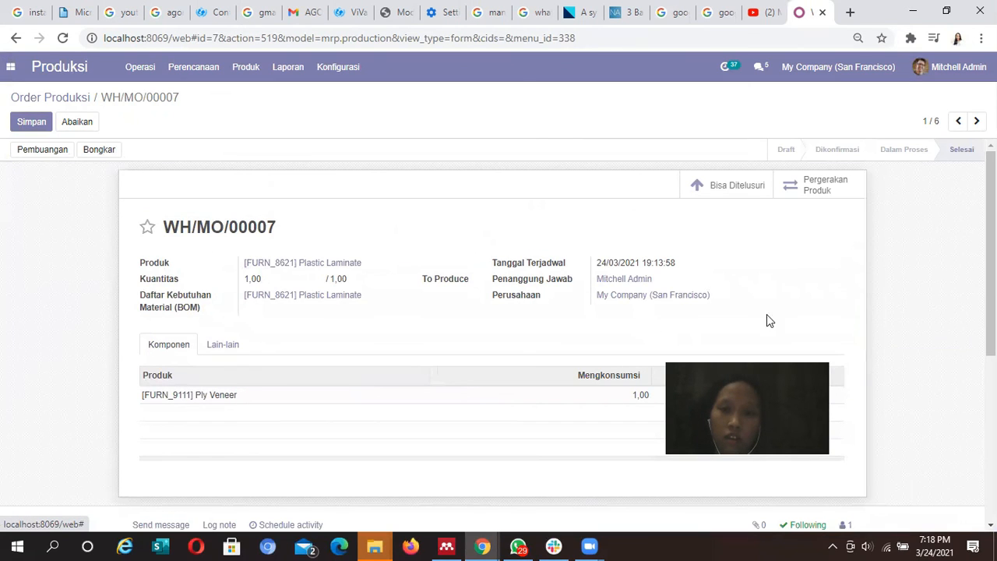
mouse_move(990, 234)
mouse_down()
mouse_move(990, 338)
mouse_move(990, 233)
mouse_up()
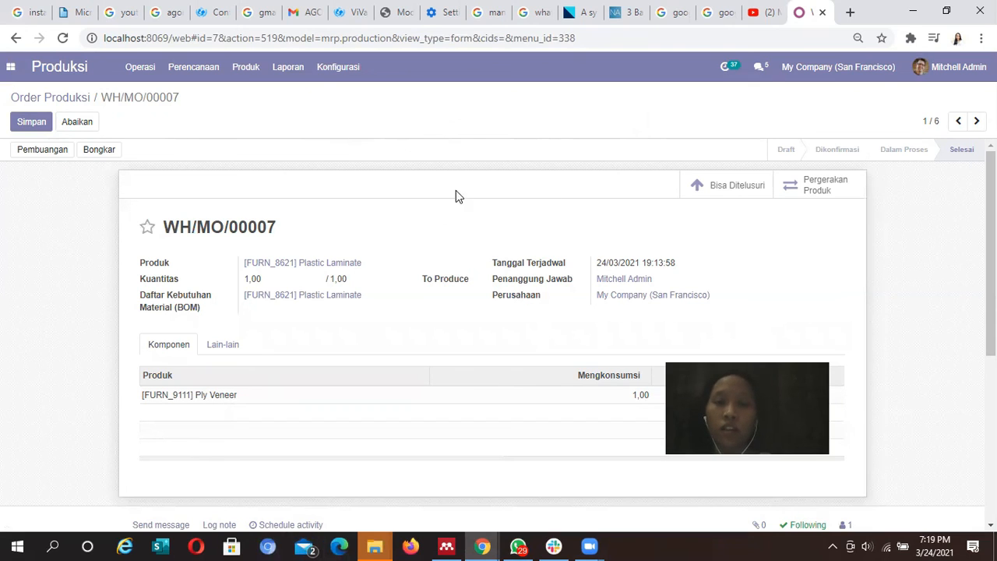
mouse_move(991, 257)
mouse_down()
mouse_move(991, 396)
mouse_move(991, 242)
mouse_up()
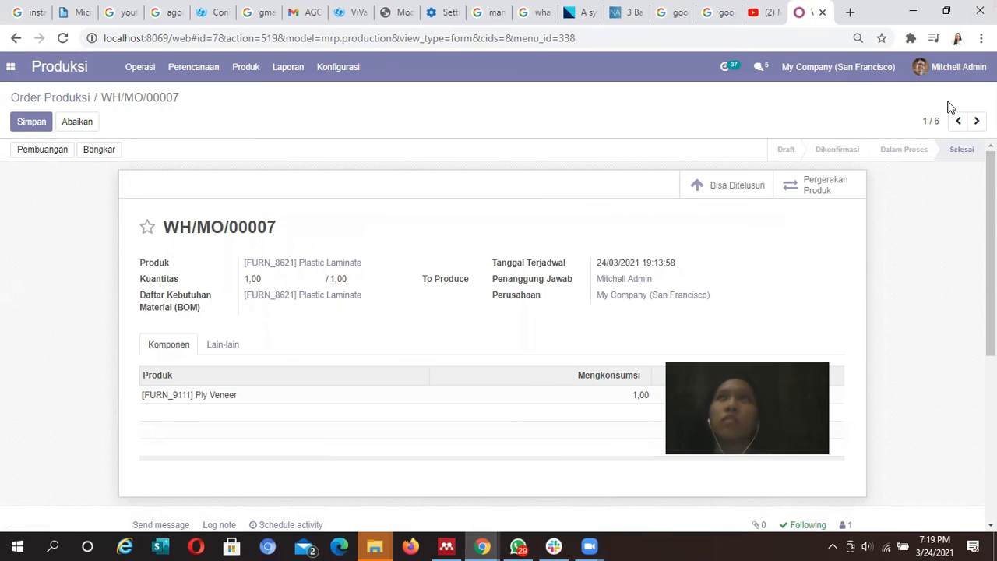